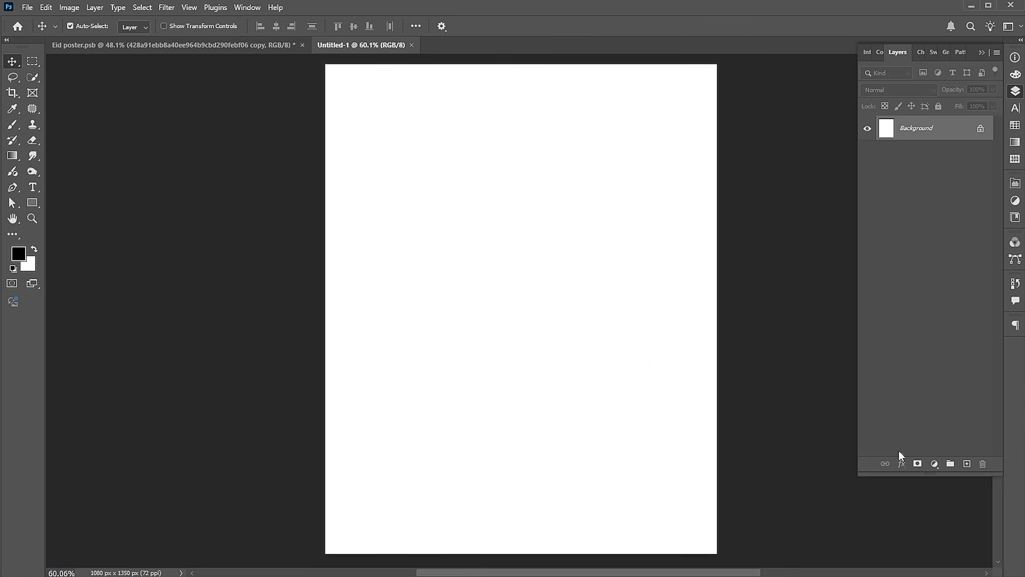
Add a Gradient Fill layer above the background using the Foreground to Background preset from the Basics group
click(932, 464)
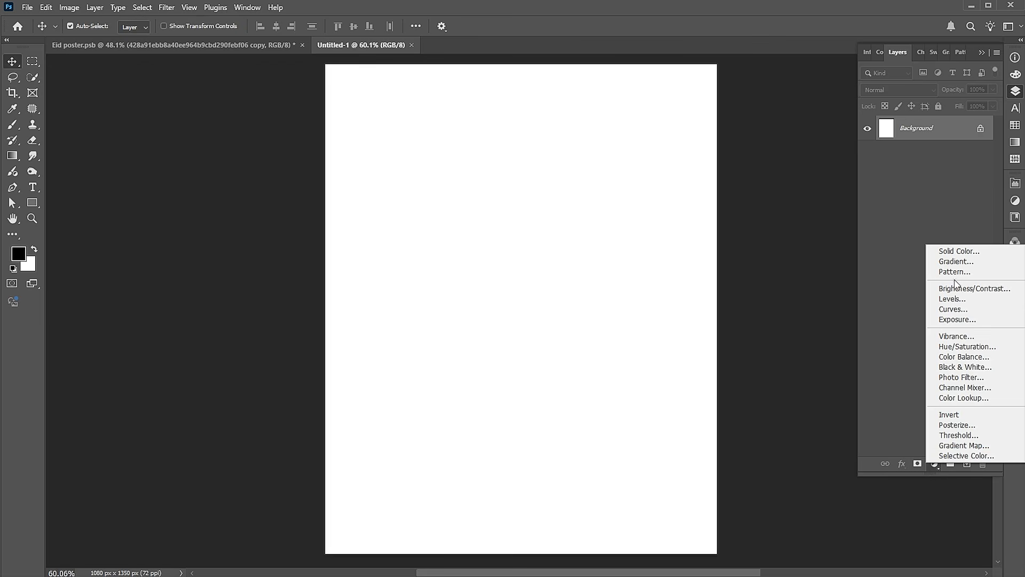
click(957, 263)
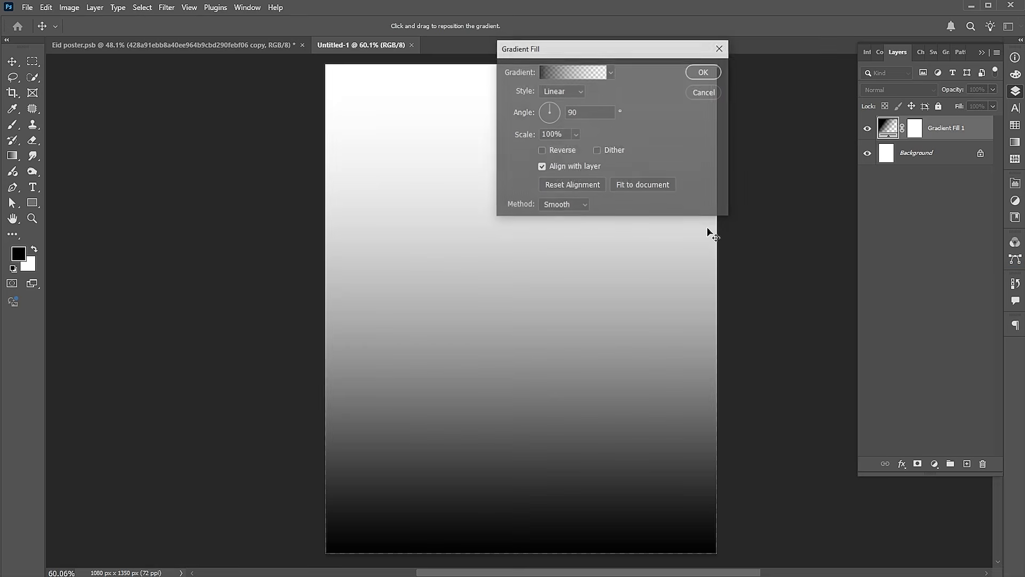
click(611, 73)
click(509, 96)
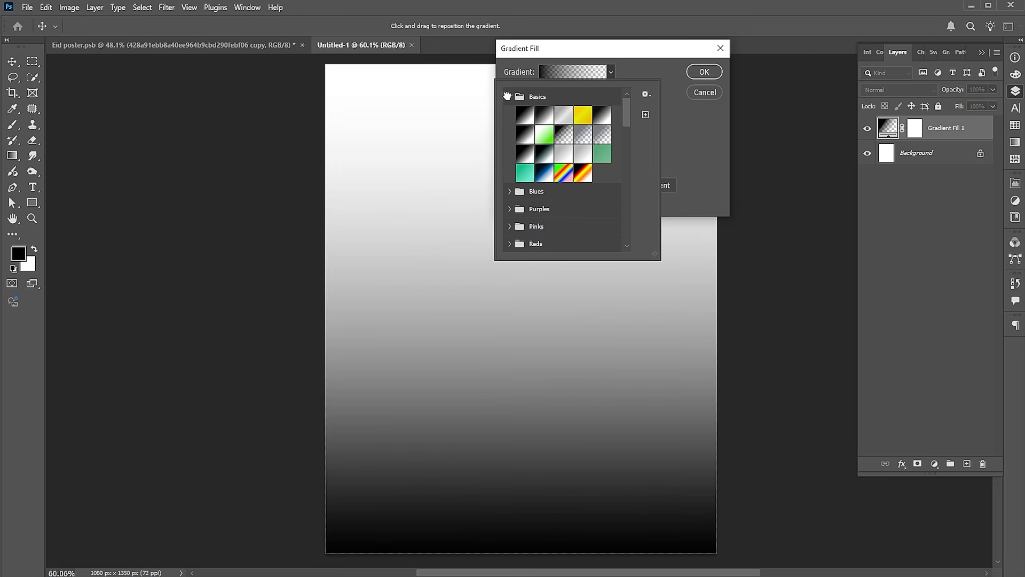
click(524, 116)
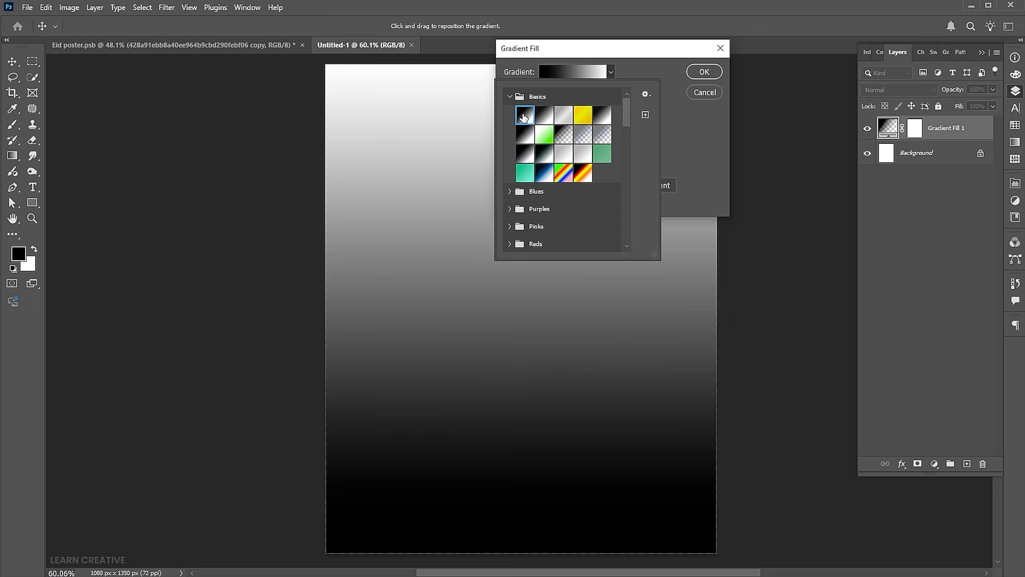
click(630, 68)
Change the gradient's black colour stop to light grey cecece
click(581, 71)
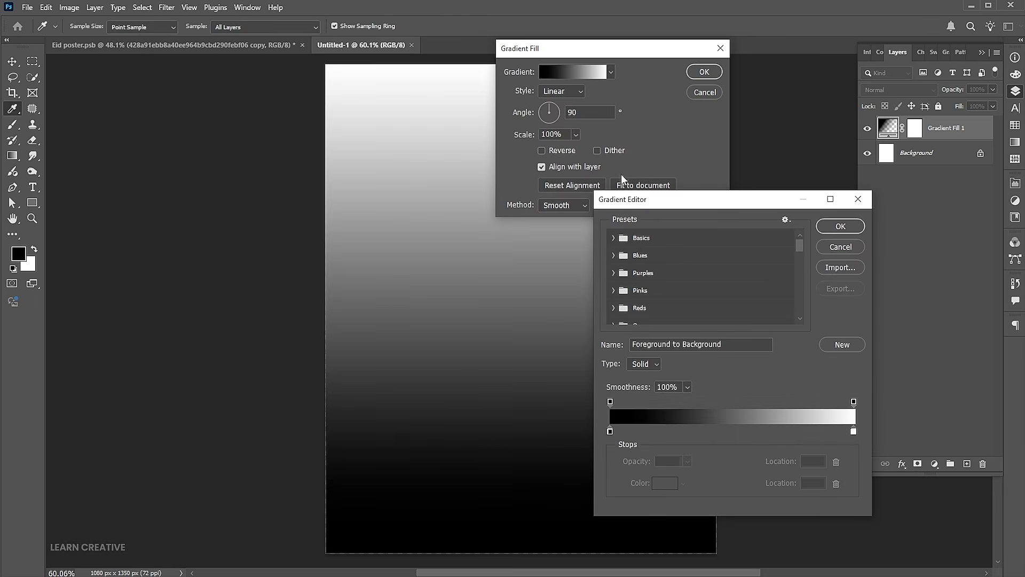
double_click(611, 431)
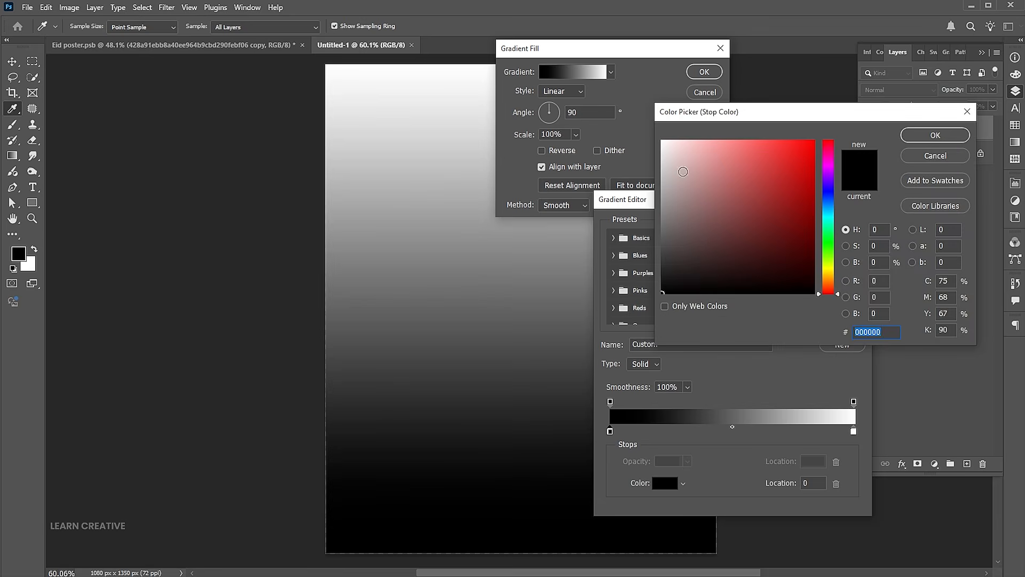
drag(682, 167, 643, 175)
click(948, 140)
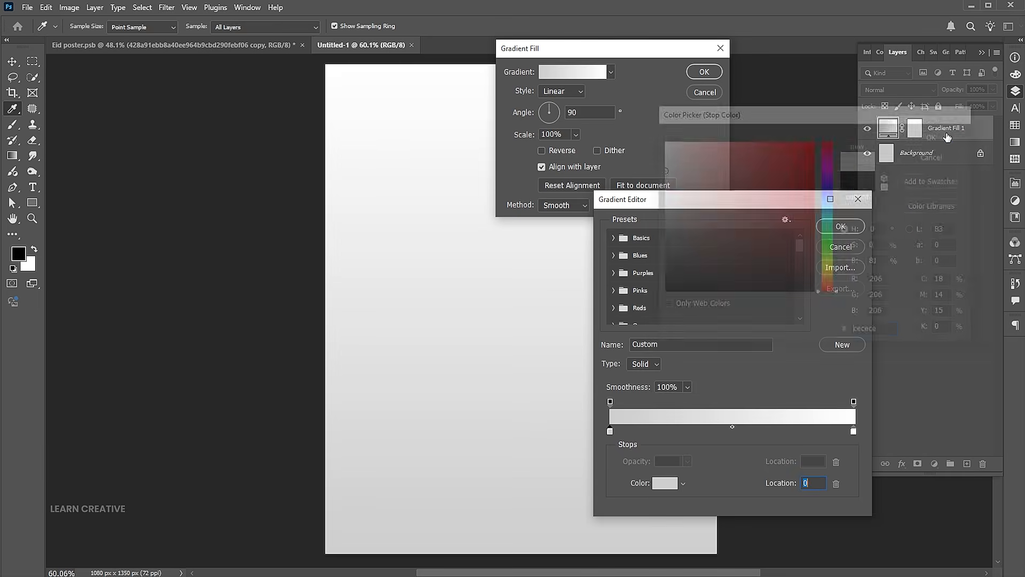
click(838, 227)
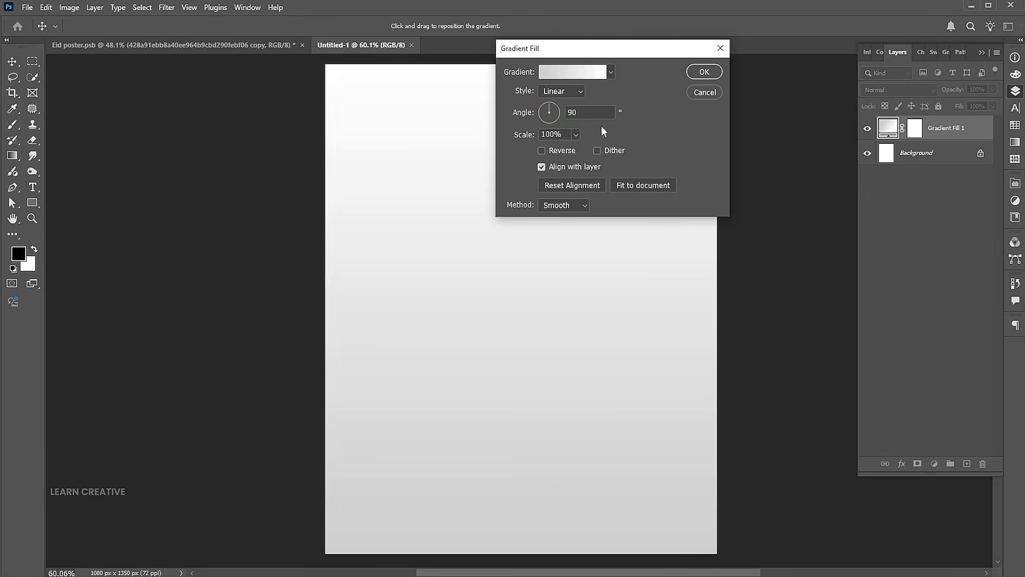
Set the gradient fill style to Radial, reverse it, and apply the fill
click(557, 91)
click(556, 111)
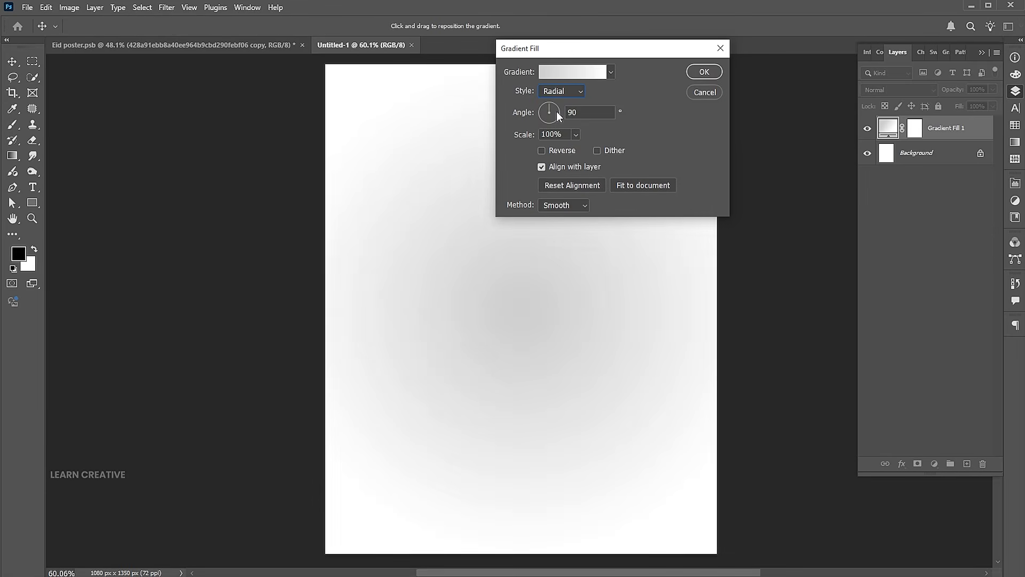
click(562, 151)
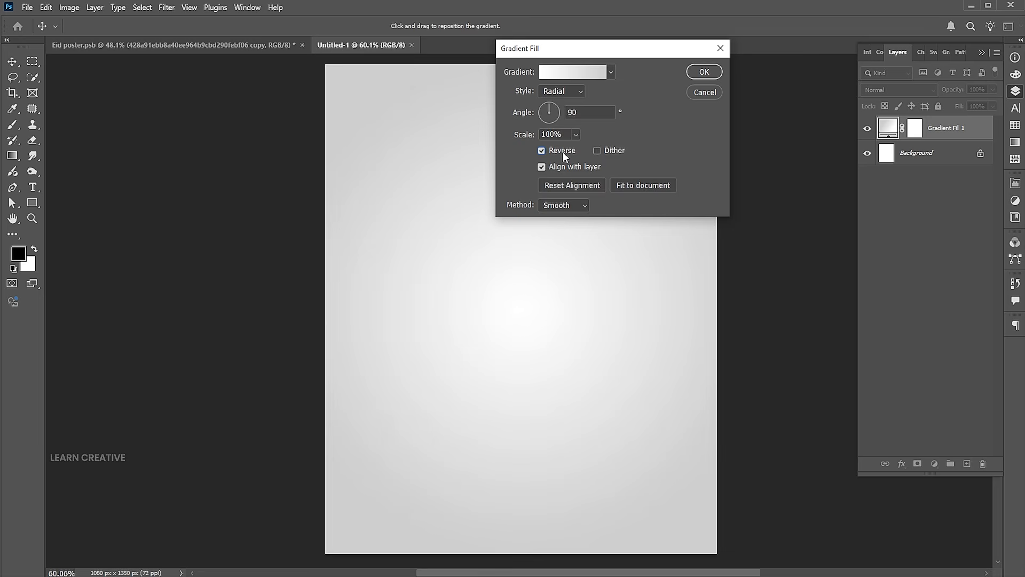
click(705, 72)
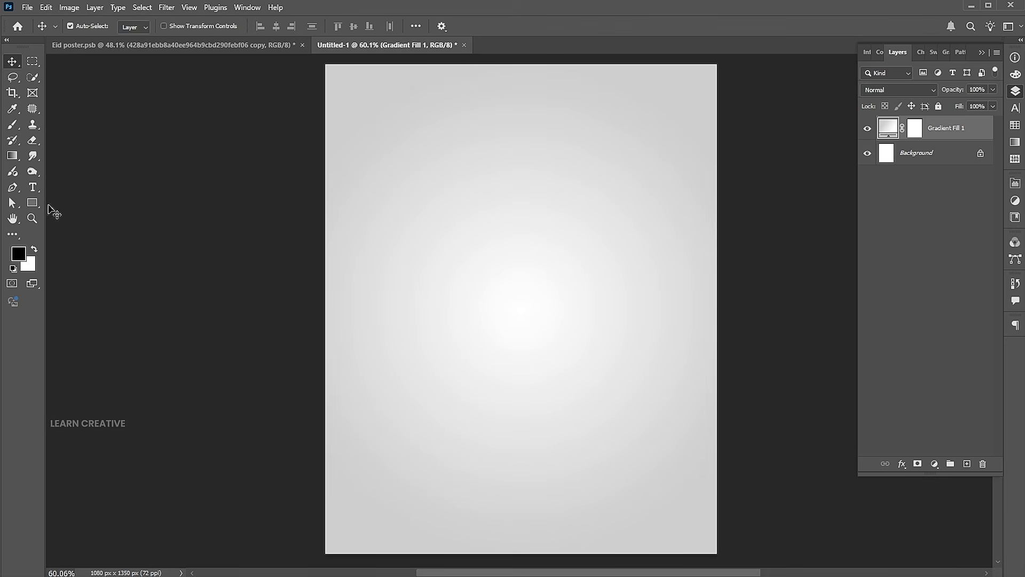
Draw a vertical rectangle about 328 x 938 px from the canvas's upper edge and fill it with green 15cf68
click(32, 203)
drag(451, 62, 569, 401)
click(877, 306)
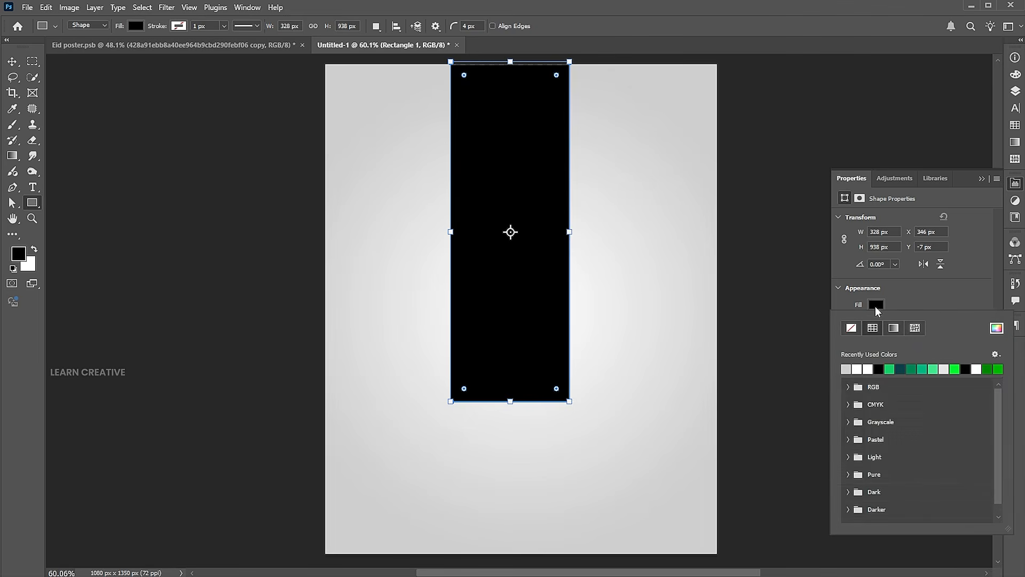
click(890, 368)
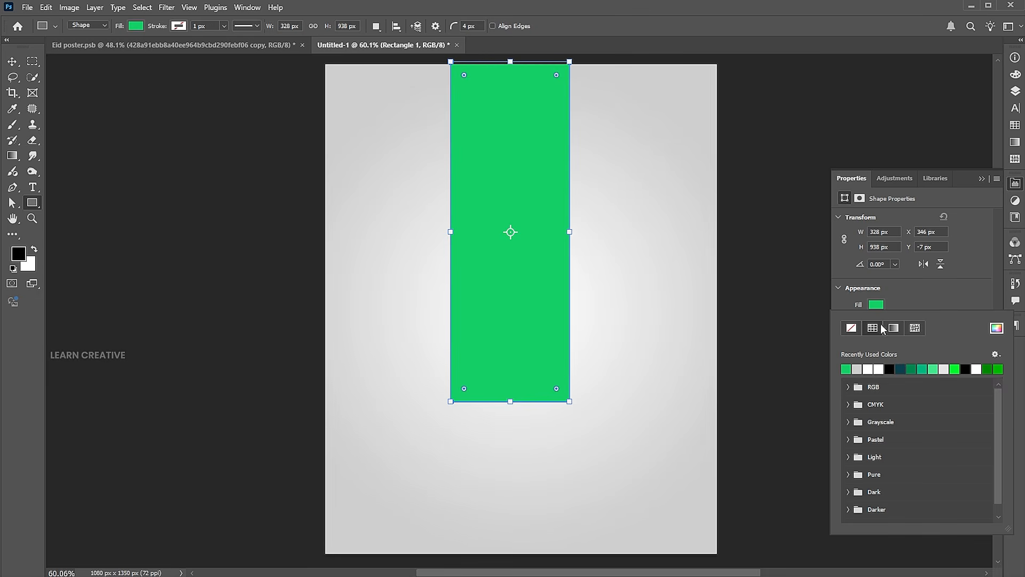
click(997, 328)
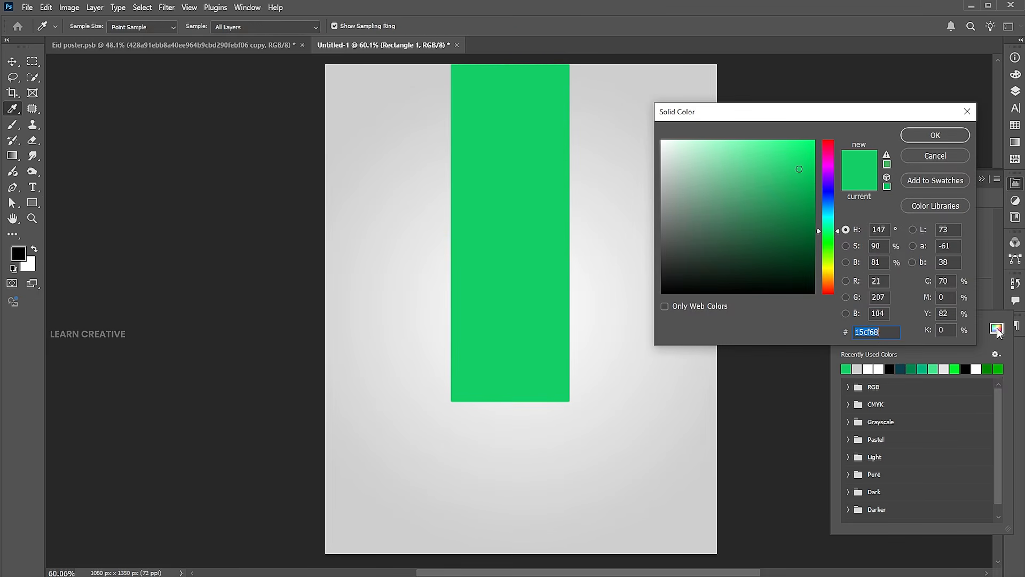
click(923, 138)
click(982, 180)
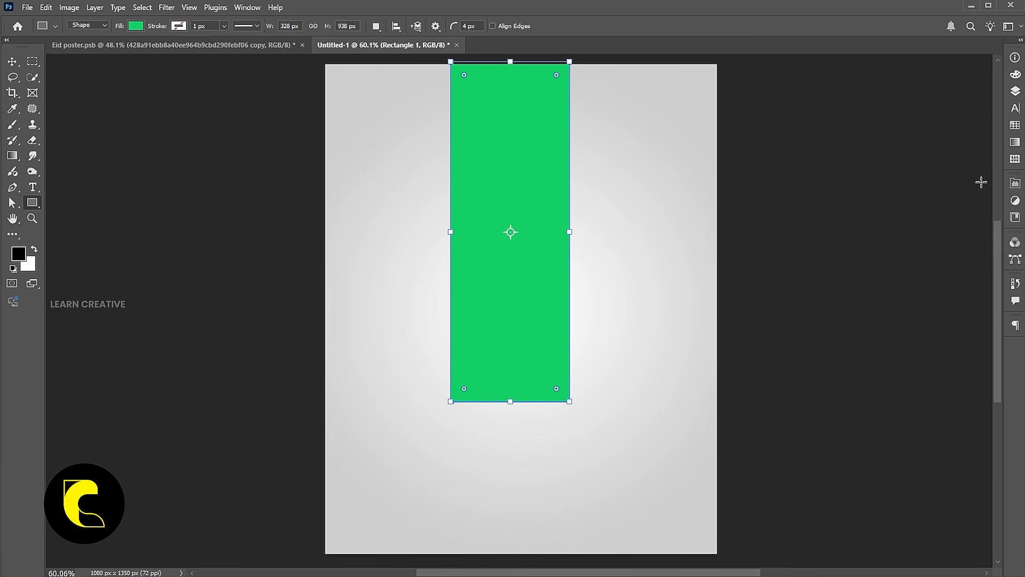
Centre the green rectangle horizontally on the canvas and clear the selection
click(12, 61)
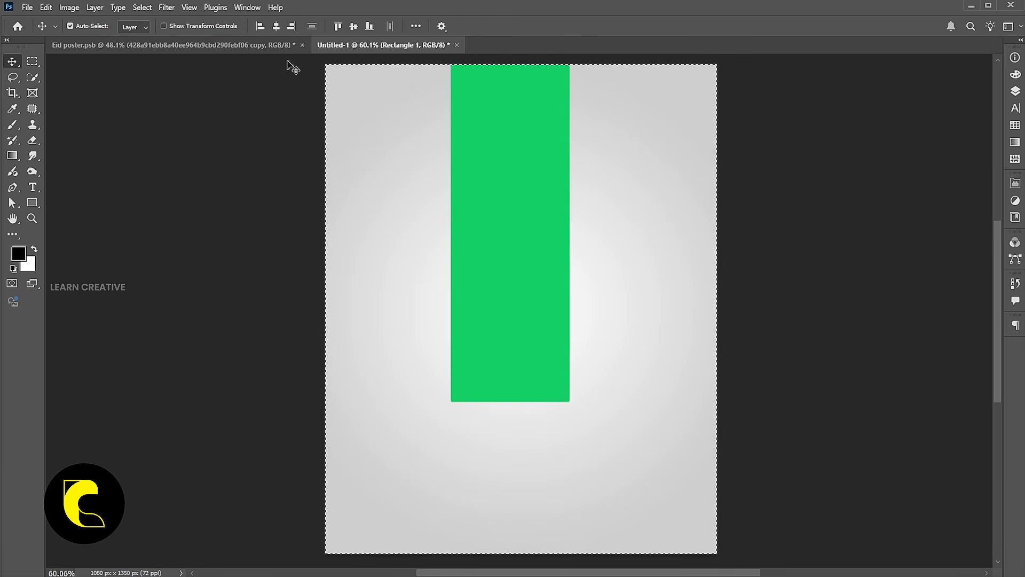
click(276, 26)
key(ctrl)
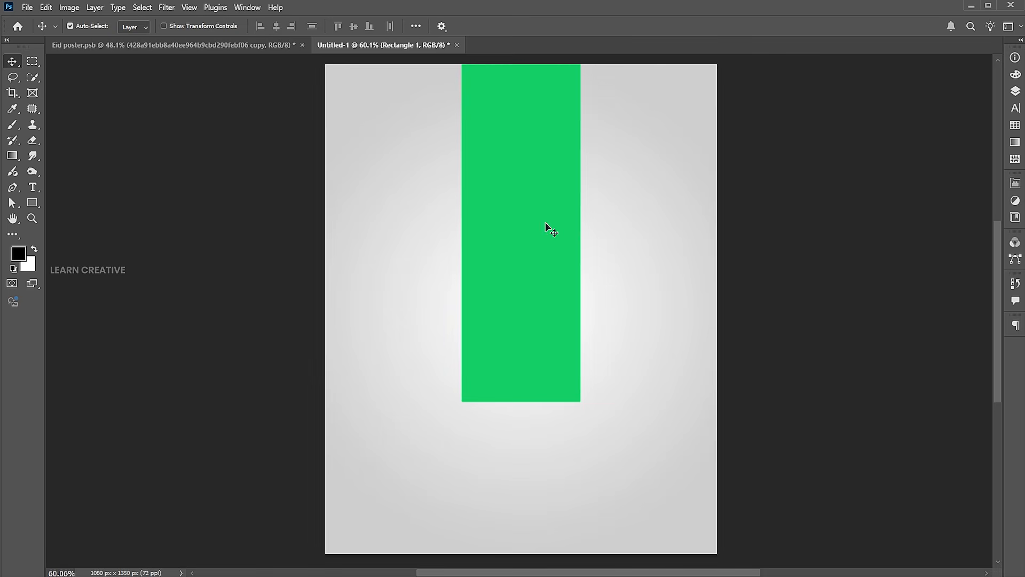
Place the minaret image d09eafb2eccc5d8b71a41a922571a234 as an embedded object in the middle of the poster
click(25, 10)
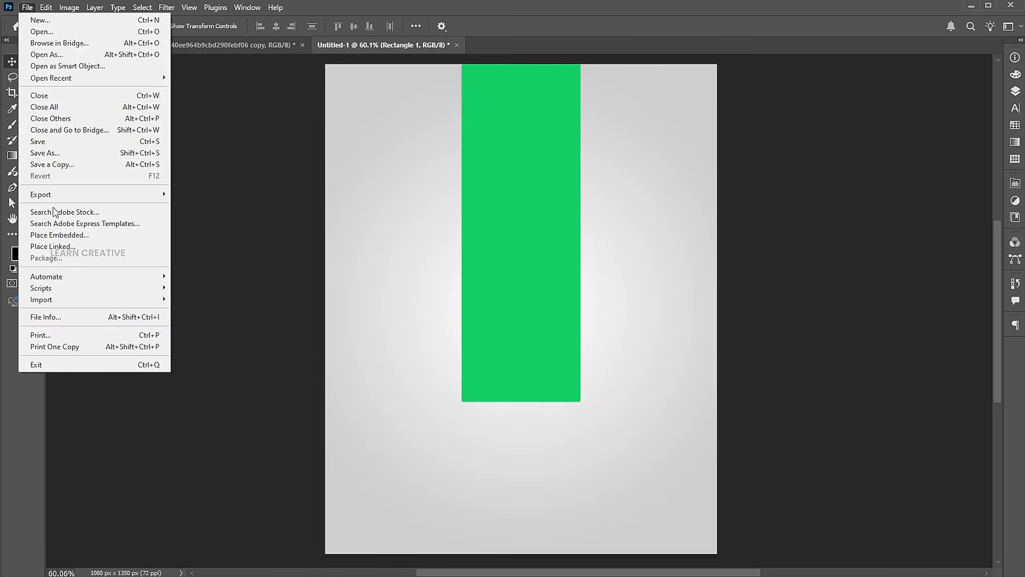
click(54, 232)
click(338, 96)
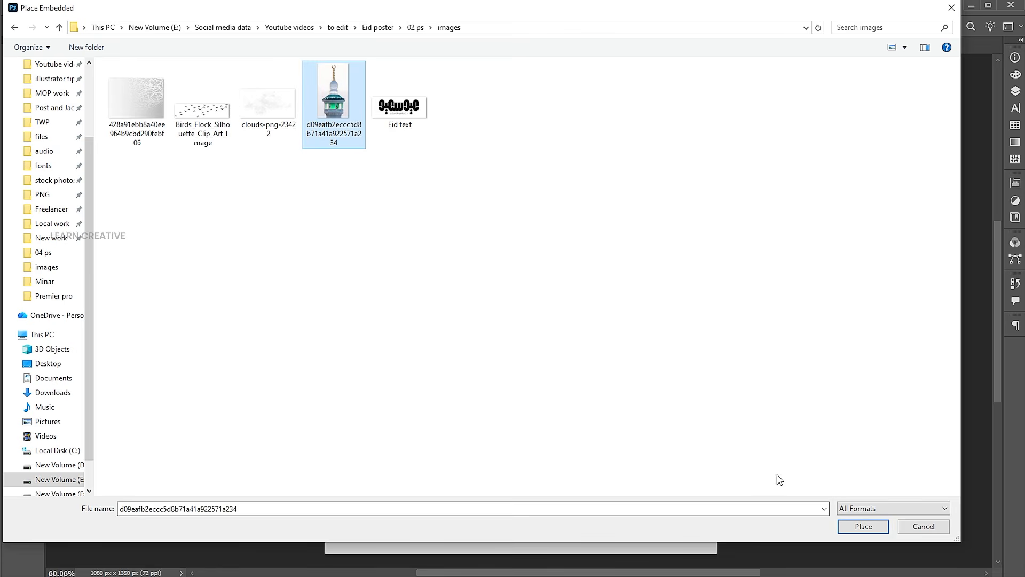
click(856, 527)
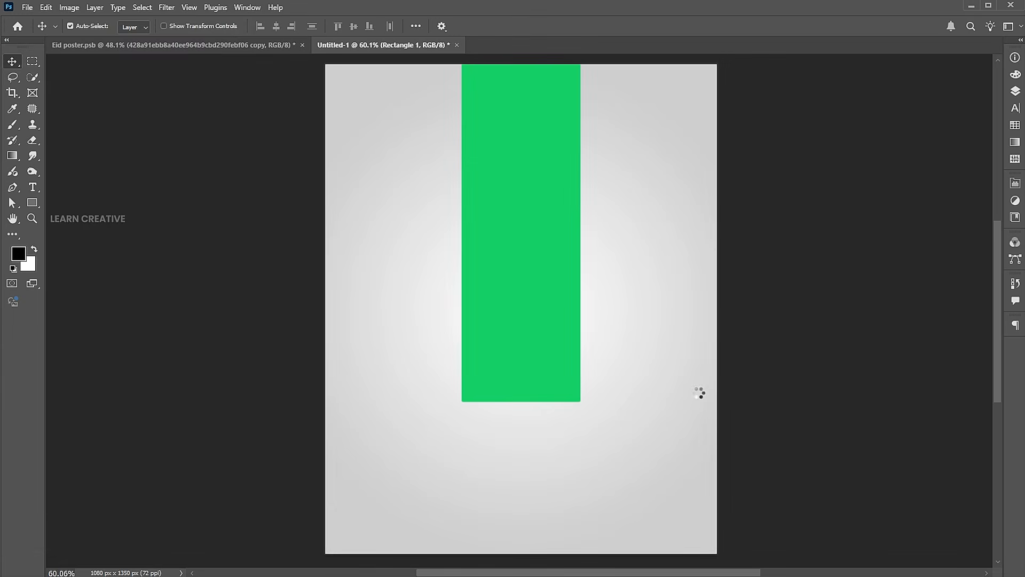
drag(658, 308, 593, 288)
key(Return)
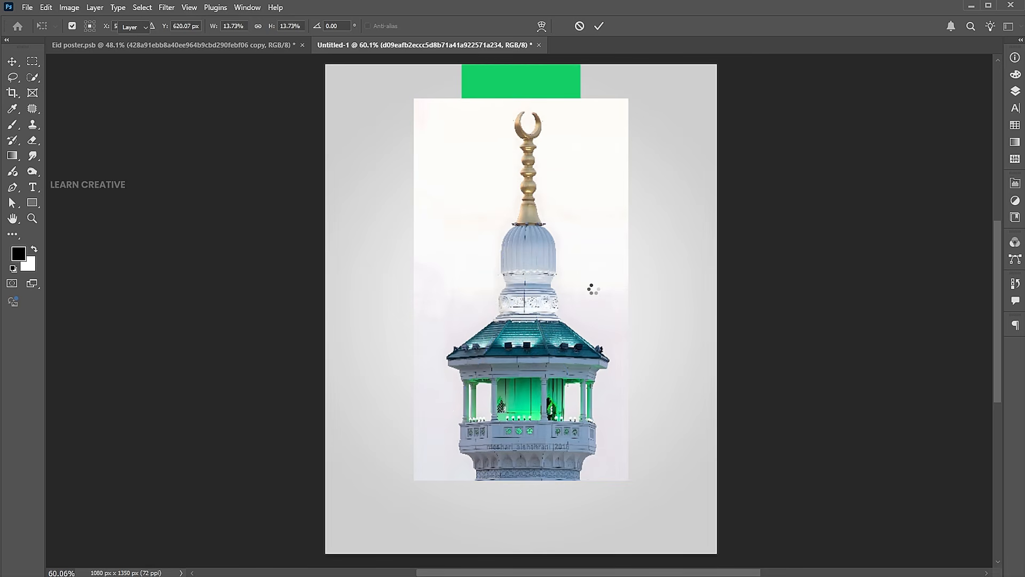
Select the minaret with the Object Selection tool and hide its surroundings with a layer mask
drag(33, 77, 64, 80)
click(64, 78)
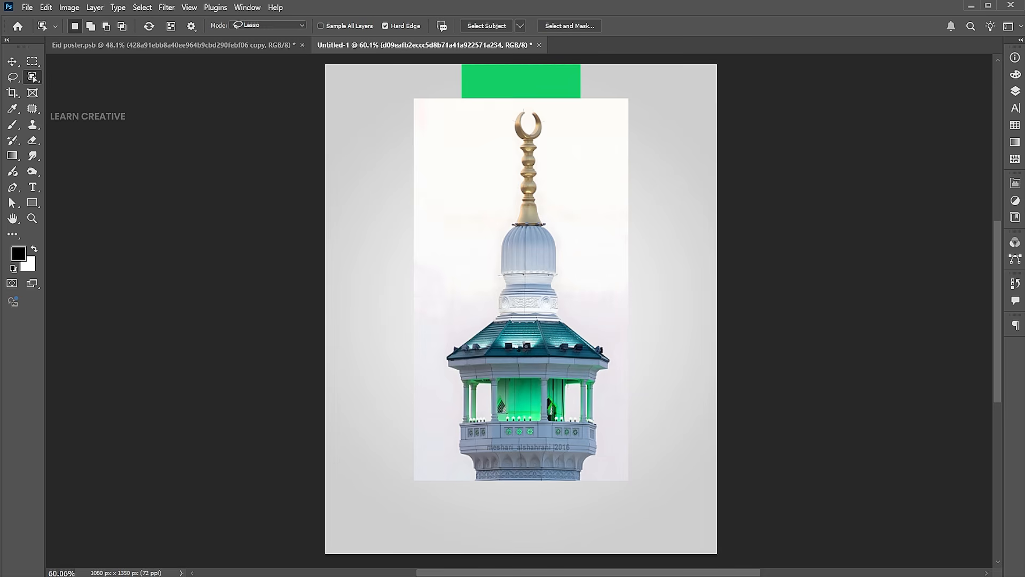
click(523, 348)
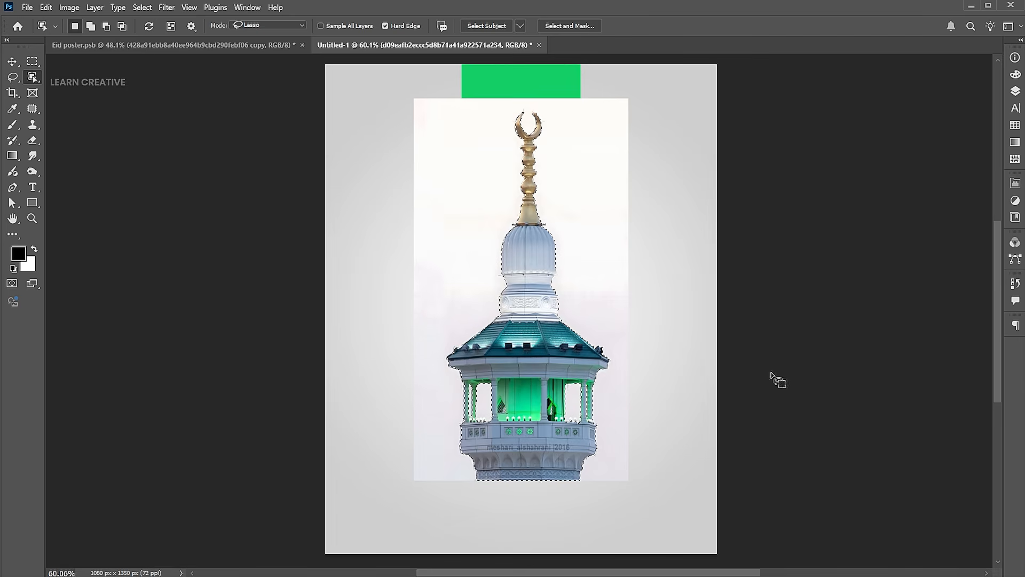
click(1018, 93)
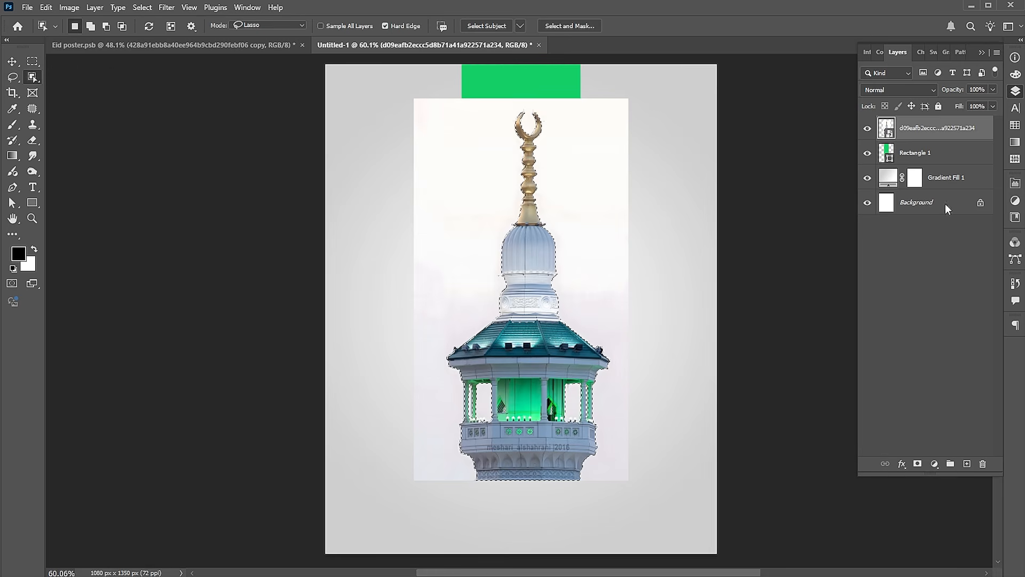
click(918, 463)
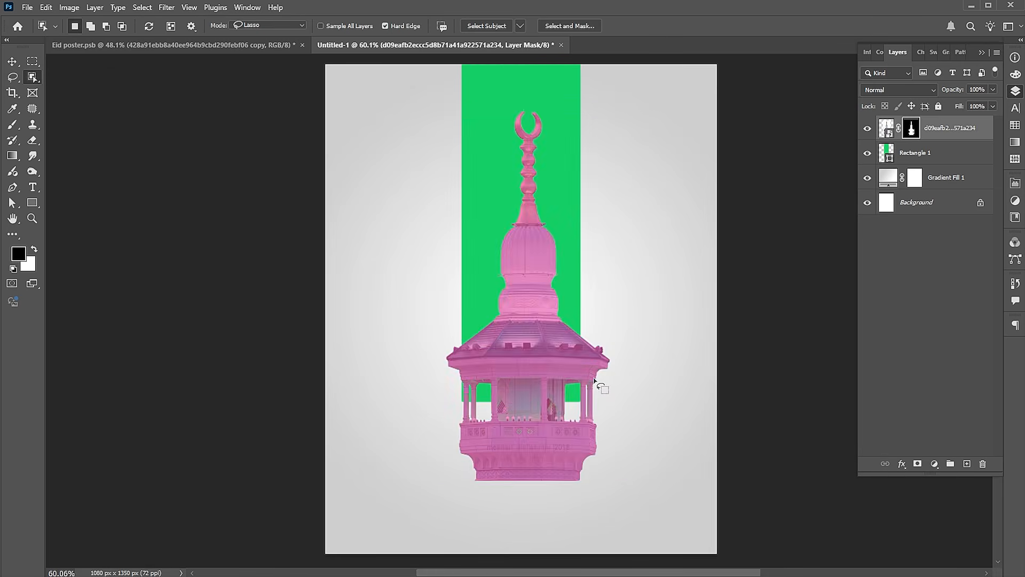
Move the minaret up over the green rectangle, scale it down slightly, and nudge it into the centre
click(11, 63)
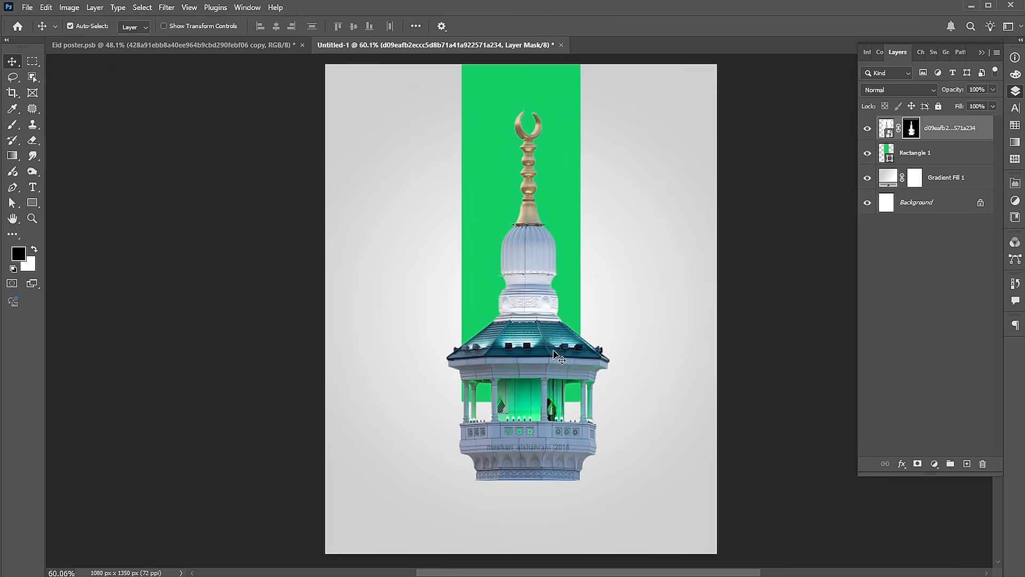
drag(549, 345, 542, 322)
key(ctrl+t)
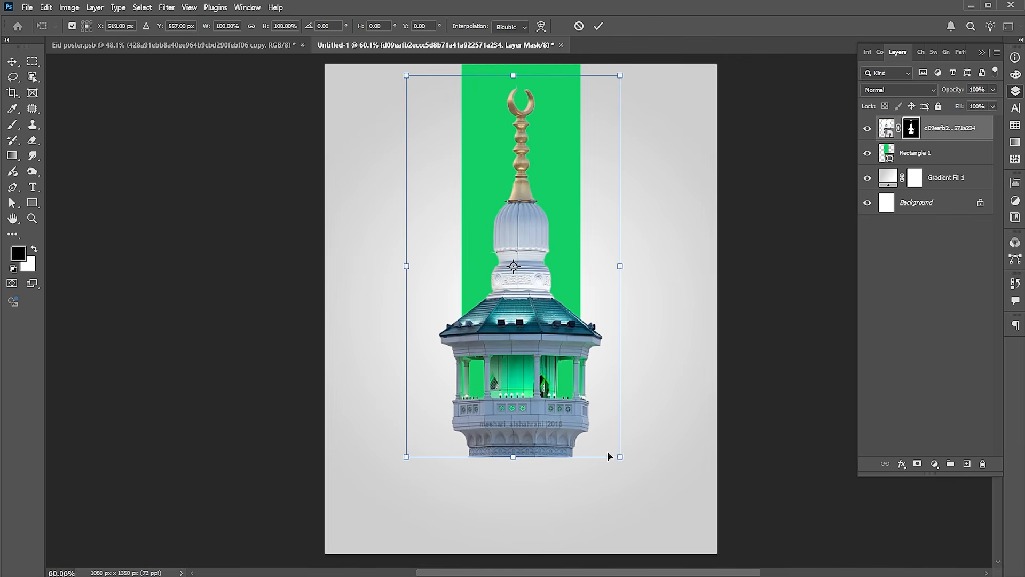
drag(620, 457, 616, 455)
key(Return)
key(Right)
key(Right)
key(Down)
key(Down)
key(Right)
key(Right)
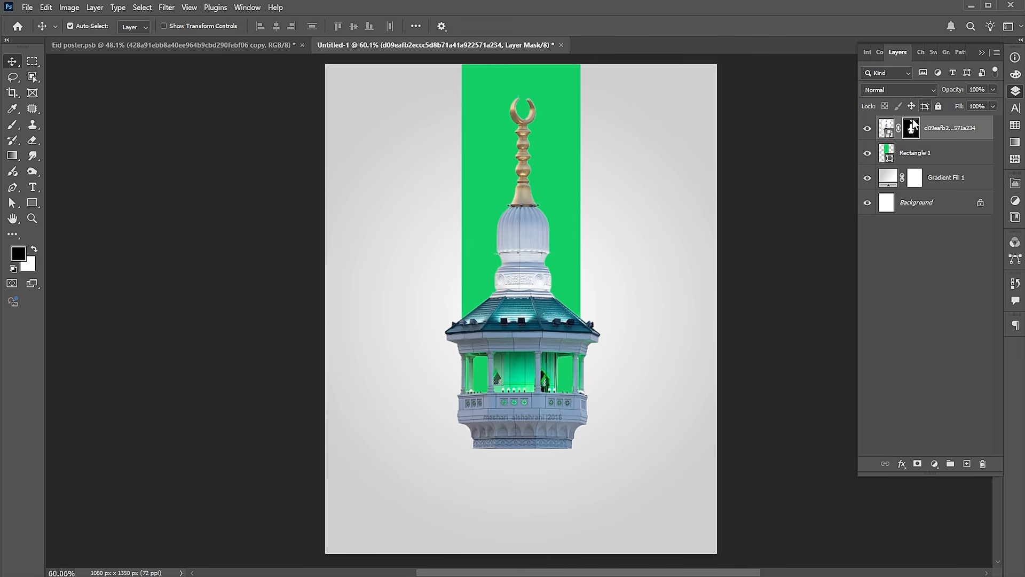
Fade the minaret's lower edge by painting black on its layer mask with a soft 175 px brush
click(13, 126)
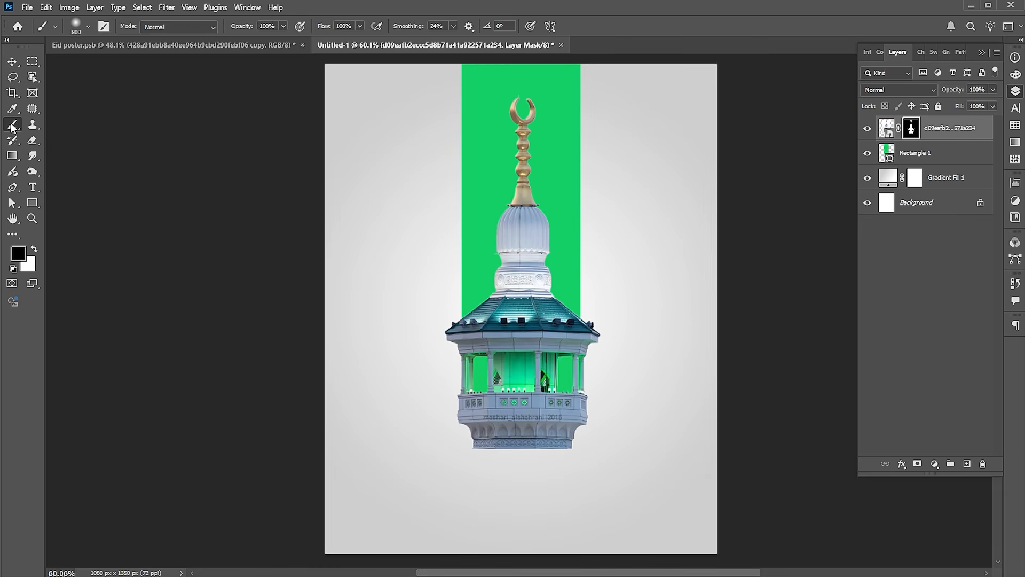
click(87, 27)
click(231, 25)
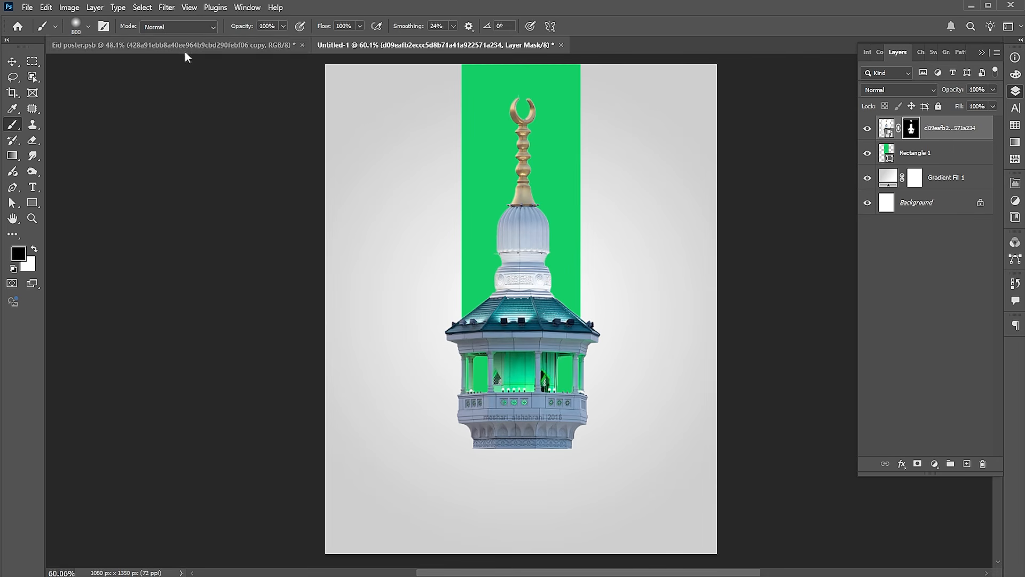
key(bracketleft)
key(bracketleft)
key(bracketleft)
key(bracketleft)
key(bracketleft)
key(bracketleft)
key(bracketleft)
key(bracketleft)
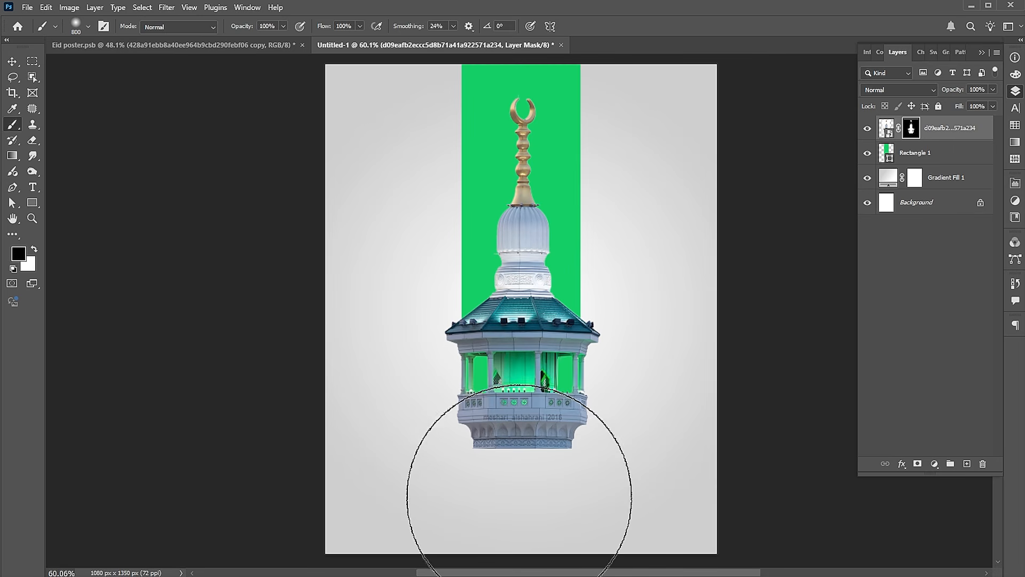
mouse_move(587, 469)
mouse_down()
mouse_move(385, 474)
mouse_move(622, 452)
mouse_move(645, 463)
mouse_move(419, 463)
mouse_move(473, 483)
mouse_move(638, 466)
mouse_up()
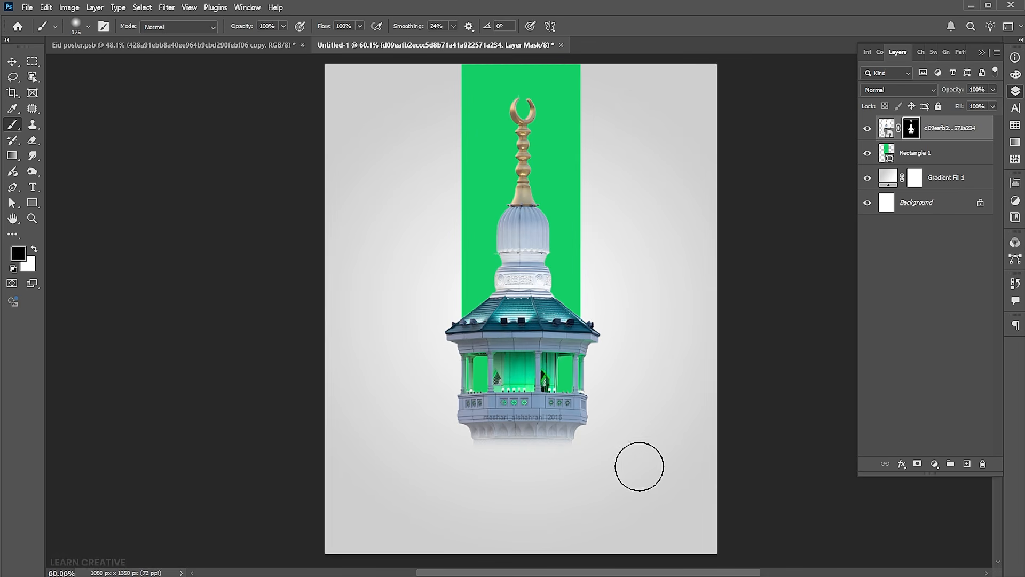
Add a layer mask to the green rectangle and set up a linear black-to-white gradient for the Gradient tool
click(910, 154)
click(918, 463)
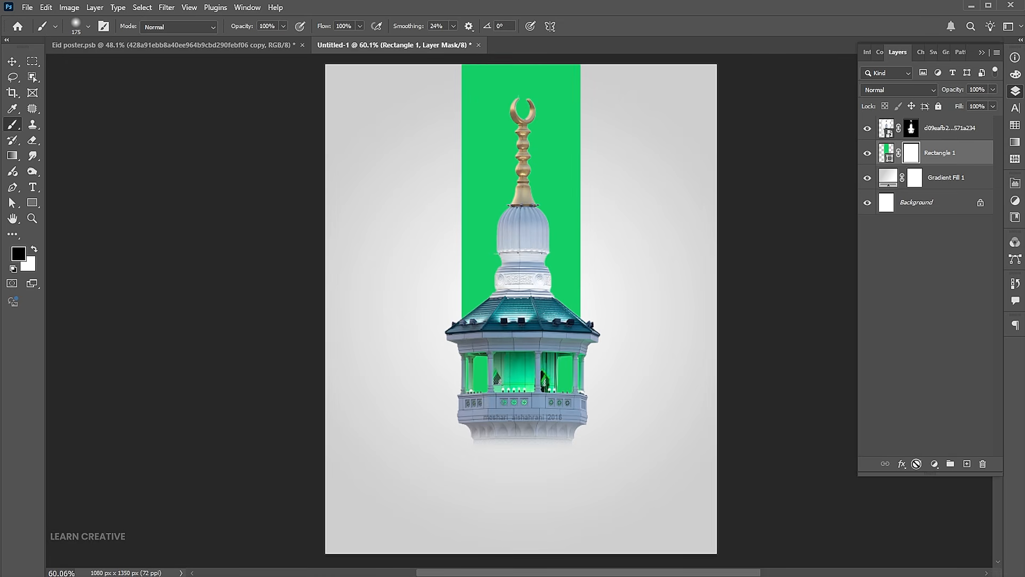
click(12, 155)
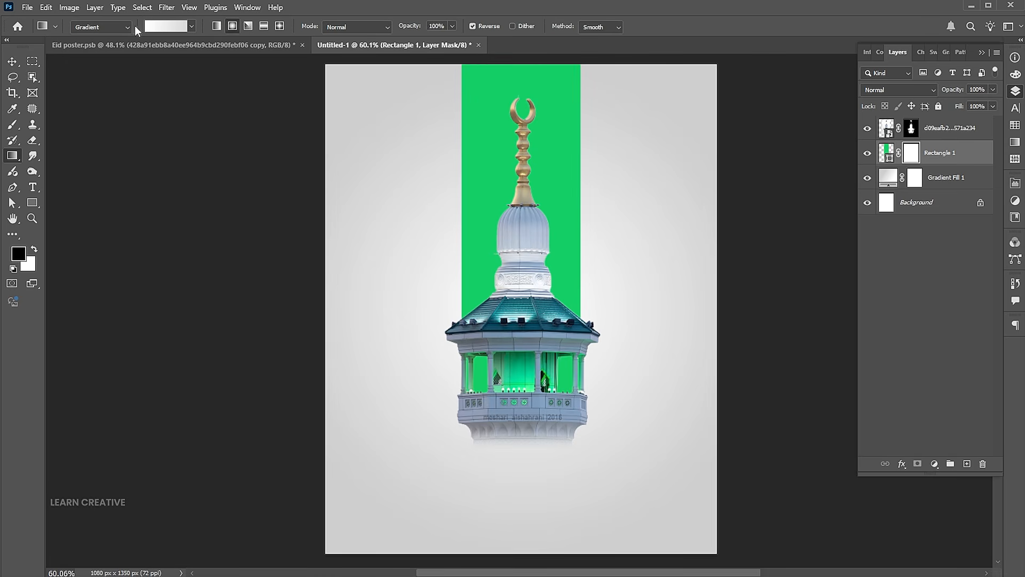
click(192, 25)
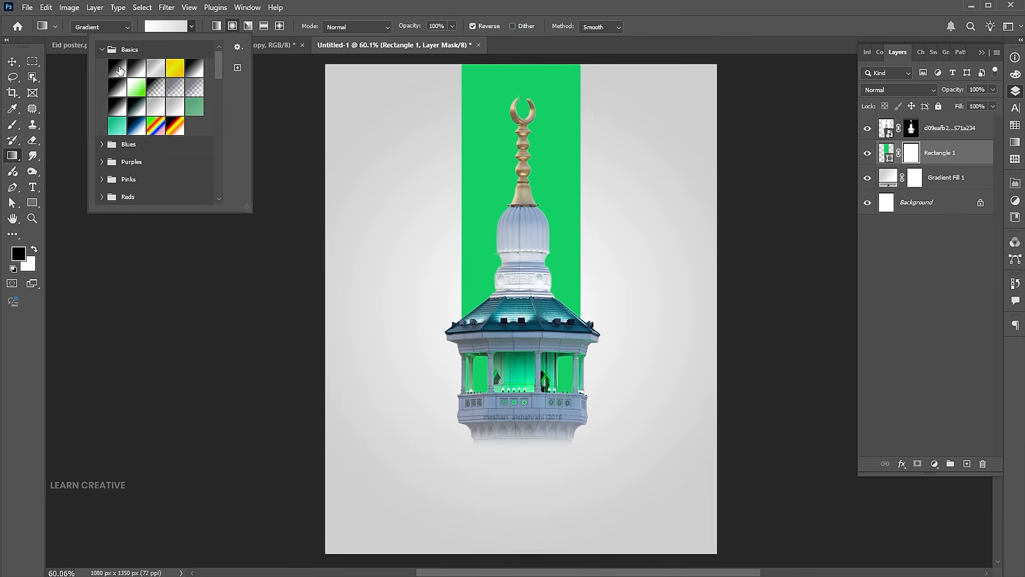
click(117, 68)
click(191, 27)
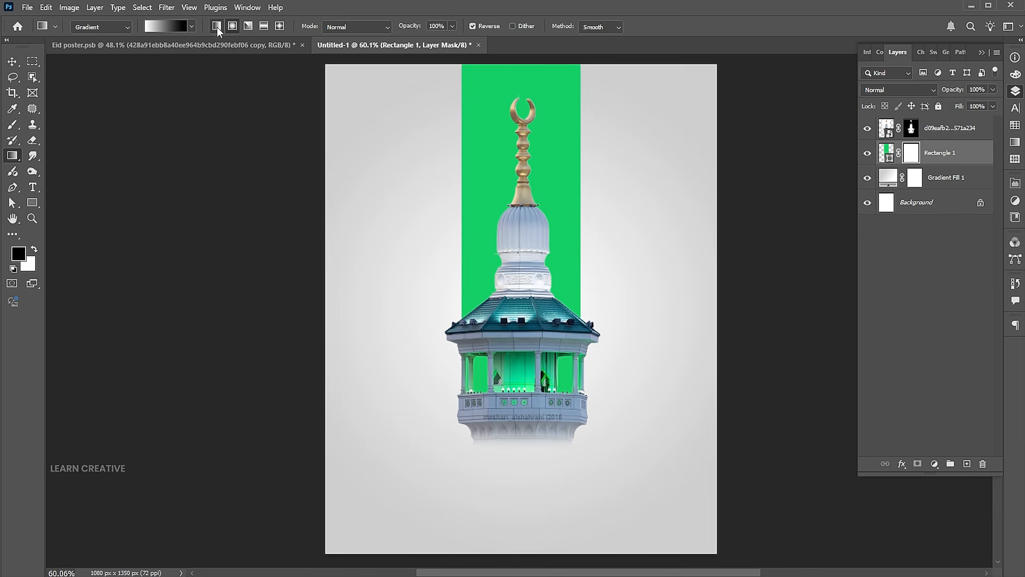
drag(513, 412, 509, 327)
key(ctrl+z)
drag(528, 283, 525, 418)
key(ctrl+z)
Fade the green rectangle's lower part by drawing a gradient on its mask from the minaret's dome down to its base
drag(521, 225, 514, 422)
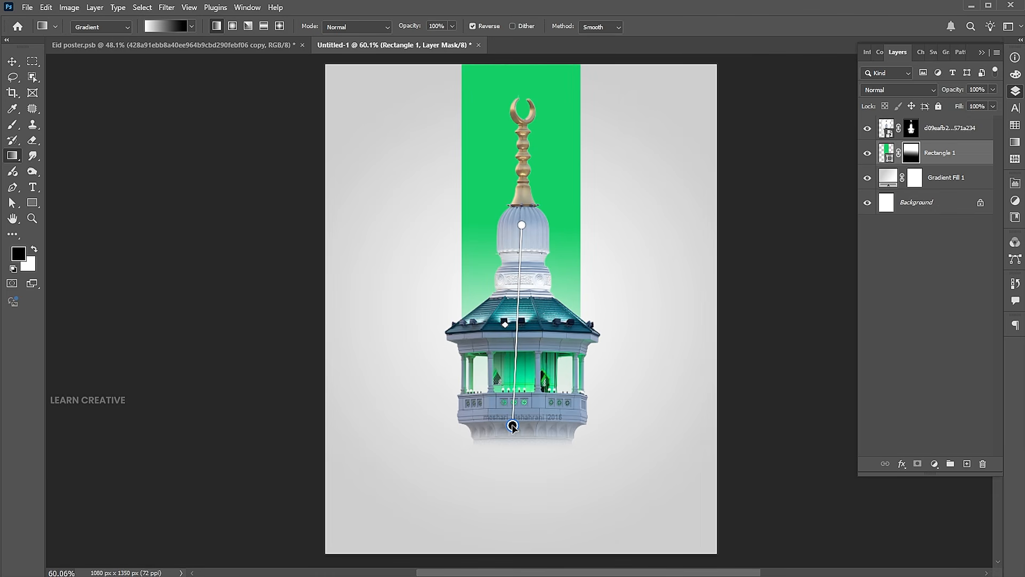
key(v)
click(744, 368)
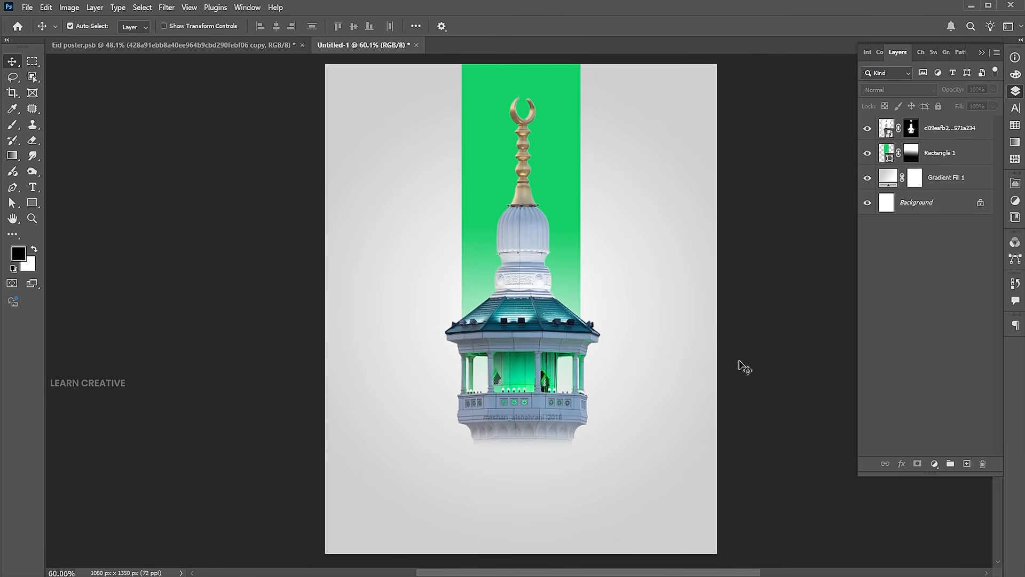
Place Birds_Flock_Silhouette_Clip_Art_Image as an embedded image and scale it down across the minaret's dome
click(30, 11)
click(107, 234)
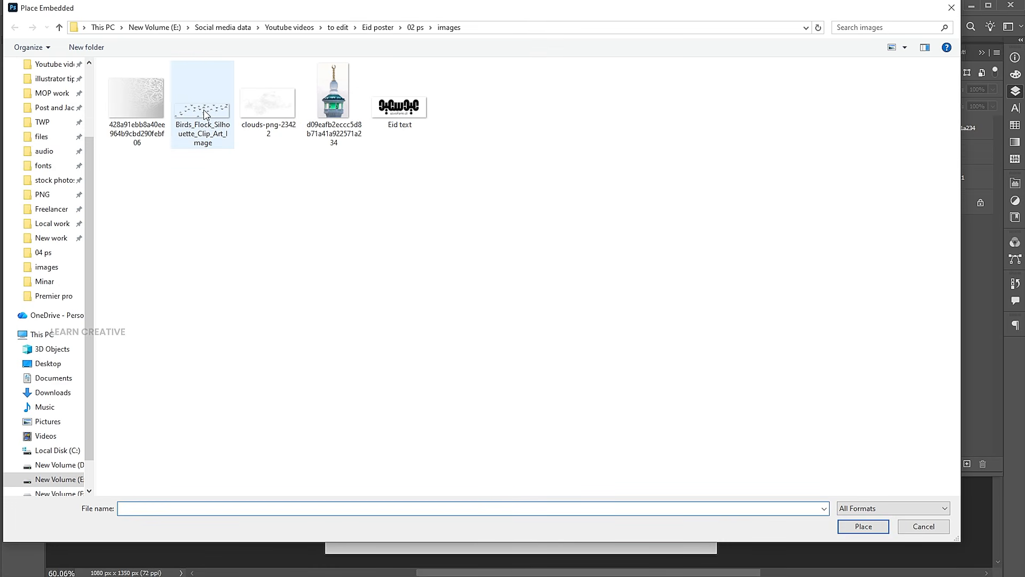
click(205, 113)
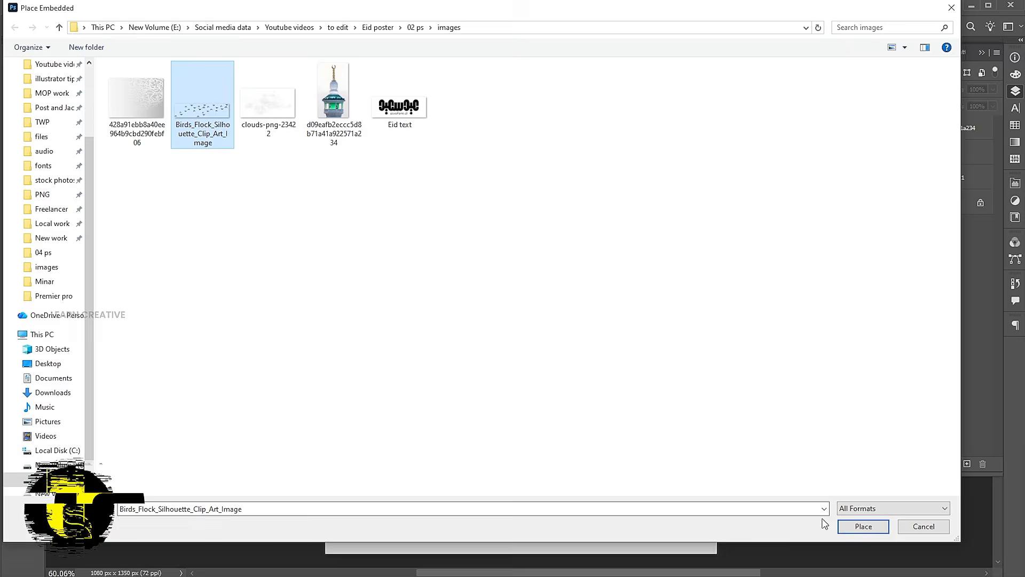
click(864, 526)
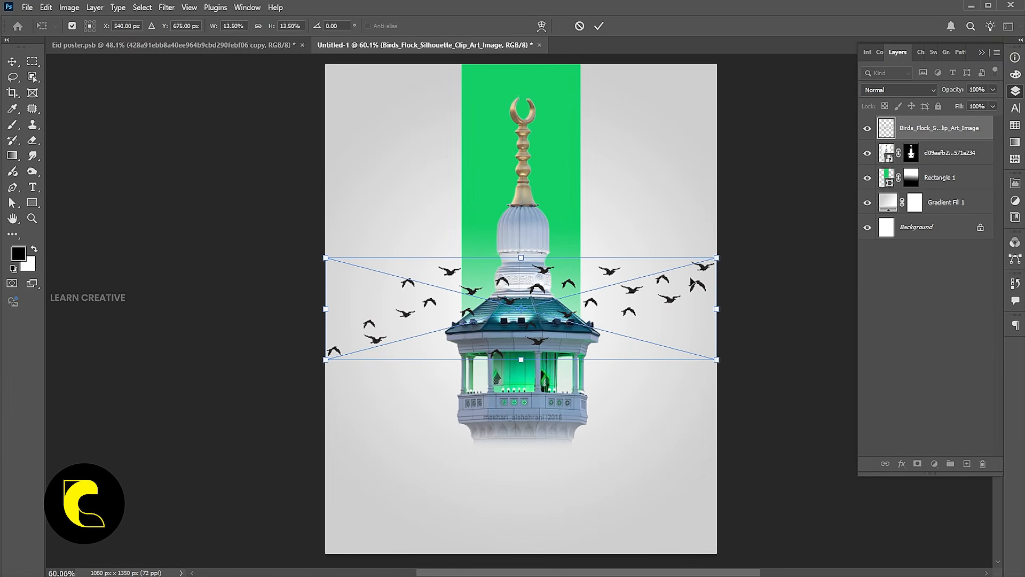
drag(717, 258, 593, 254)
key(Return)
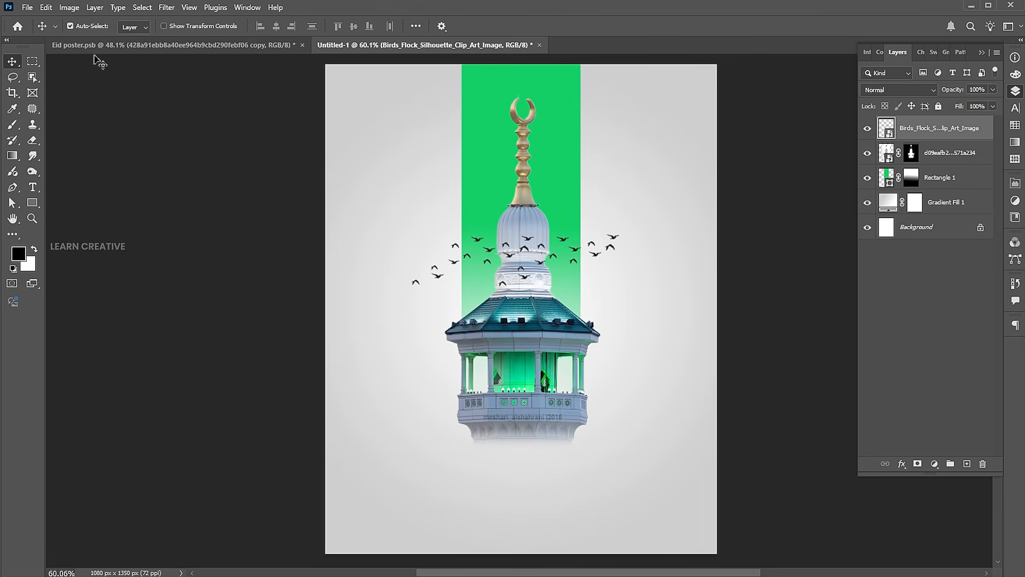
Place clouds-png-23422 as an embedded image on the poster
click(26, 7)
click(53, 235)
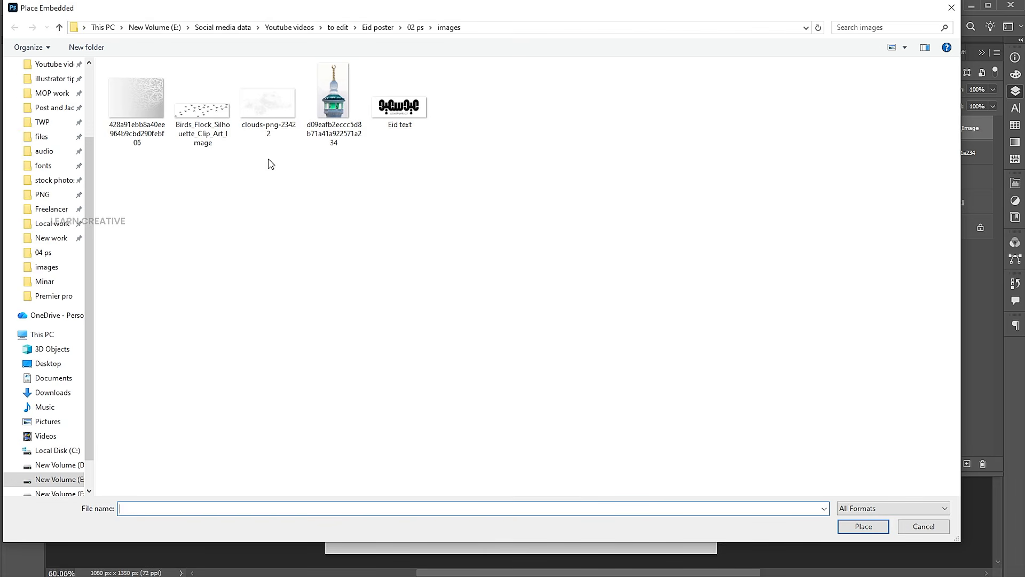
click(268, 105)
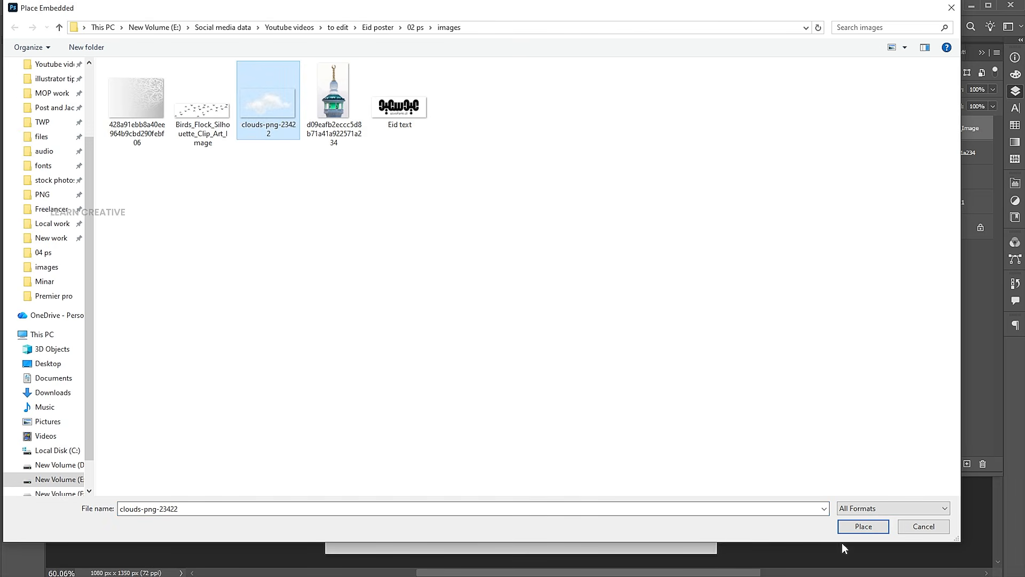
click(852, 532)
Scale the cloud down over the left of the minaret's base and duplicate it to the right
drag(602, 326, 602, 448)
drag(705, 318, 580, 380)
drag(549, 424, 528, 447)
drag(556, 402, 573, 434)
key(Return)
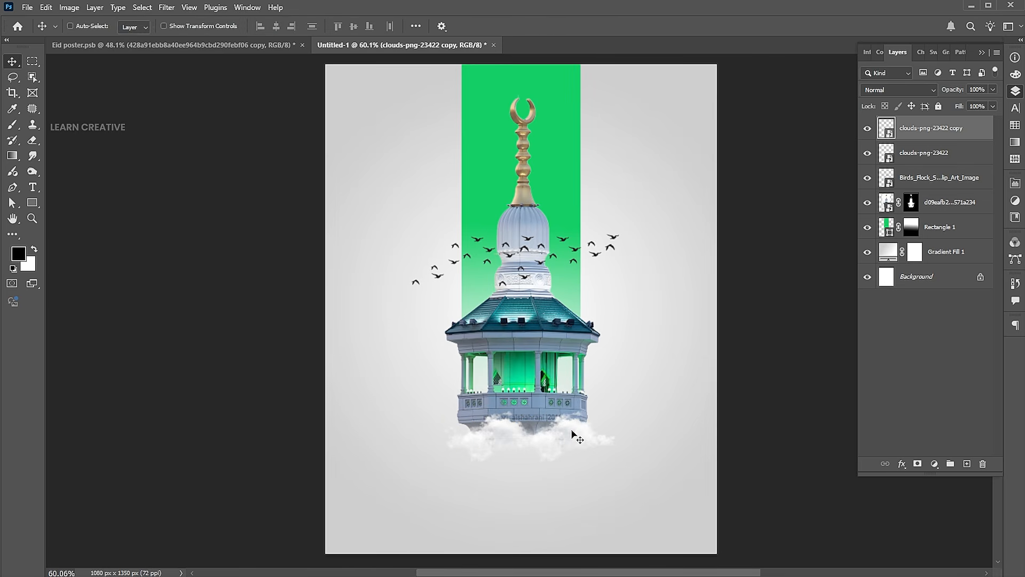
Flip the duplicated cloud horizontally and adjust its rotation slightly at the right of the minaret's base
key(ctrl+t)
right_click(572, 431)
click(626, 413)
drag(630, 411, 629, 393)
drag(606, 429, 630, 408)
key(Return)
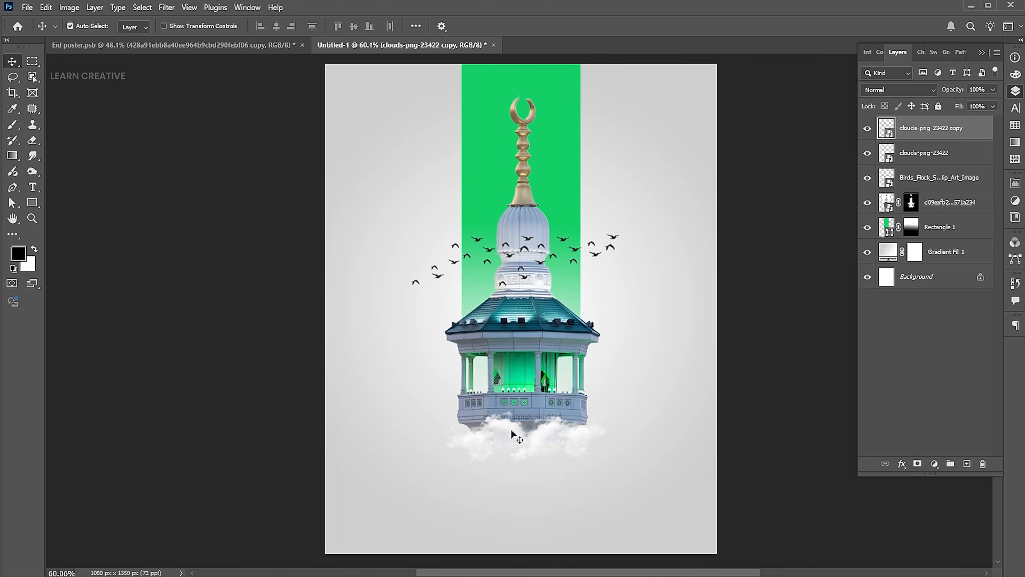
Rotate the left cloud by about 5° and shift it slightly right towards its copy
click(509, 430)
key(ctrl+t)
drag(584, 413, 586, 421)
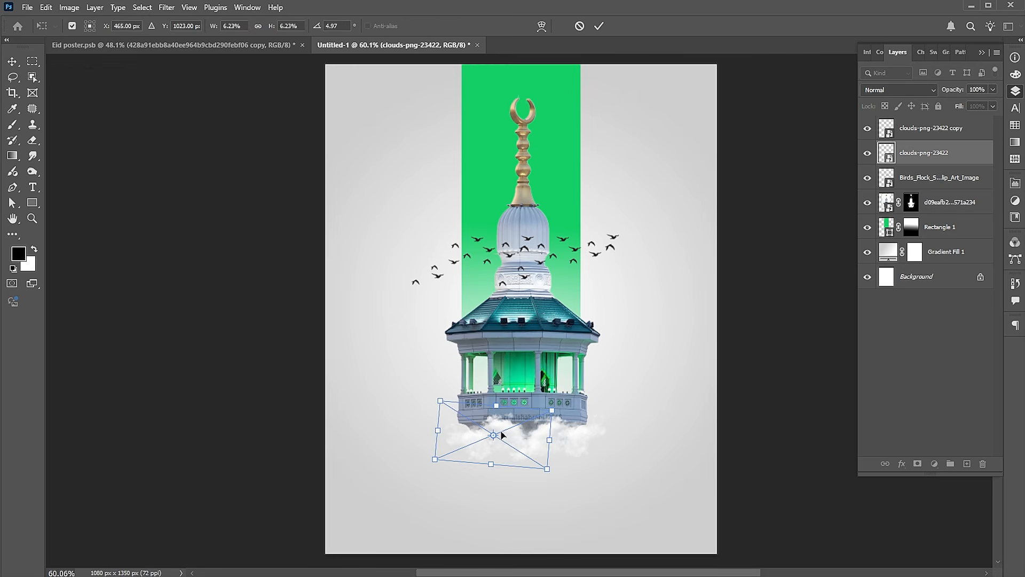
drag(502, 436, 513, 435)
key(Return)
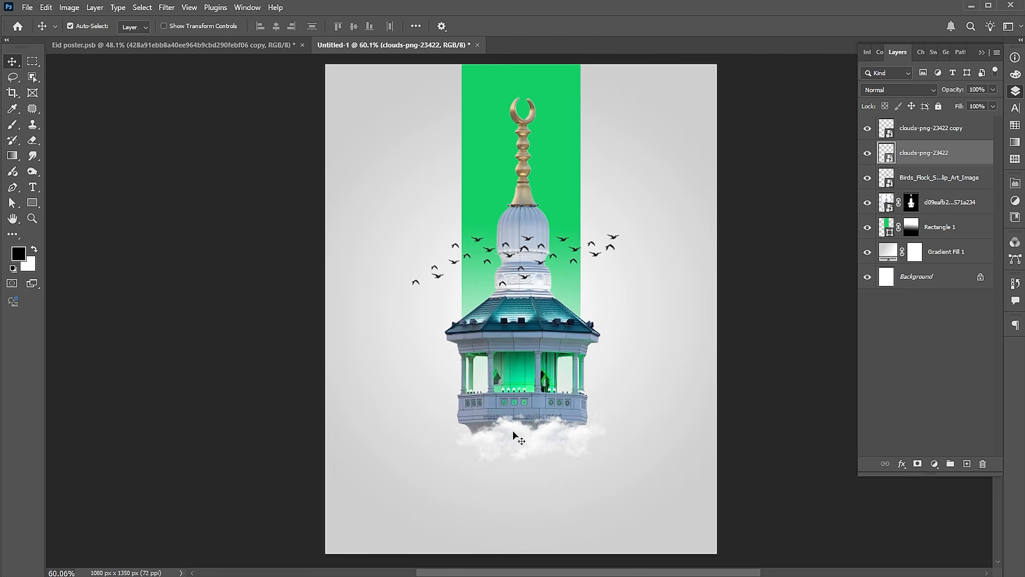
Scale both clouds together to about 105% and nudge them into place under the minaret at X 545 px, Y 1025.5 px
shift+click(562, 437)
key(ctrl+t)
drag(608, 438, 613, 438)
drag(597, 436, 589, 435)
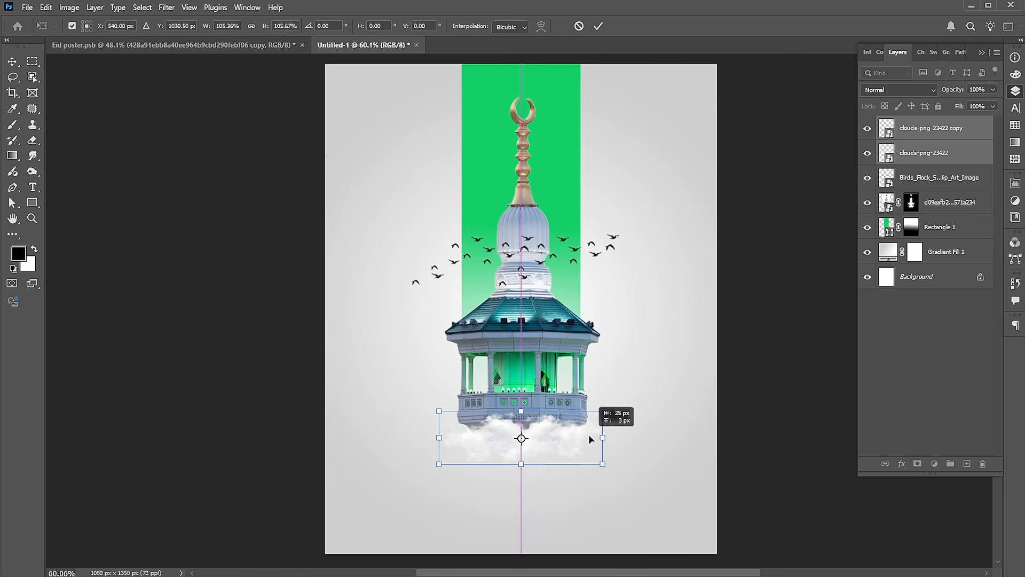
key(Up)
key(Up)
key(Up)
key(Up)
key(Up)
key(Right)
key(Right)
key(Right)
key(Right)
key(Right)
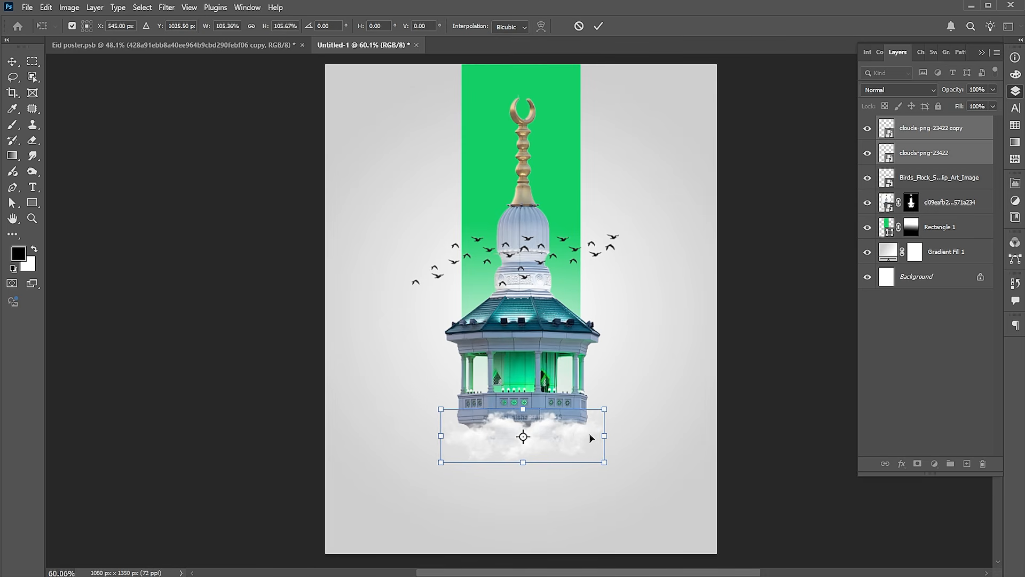
key(Return)
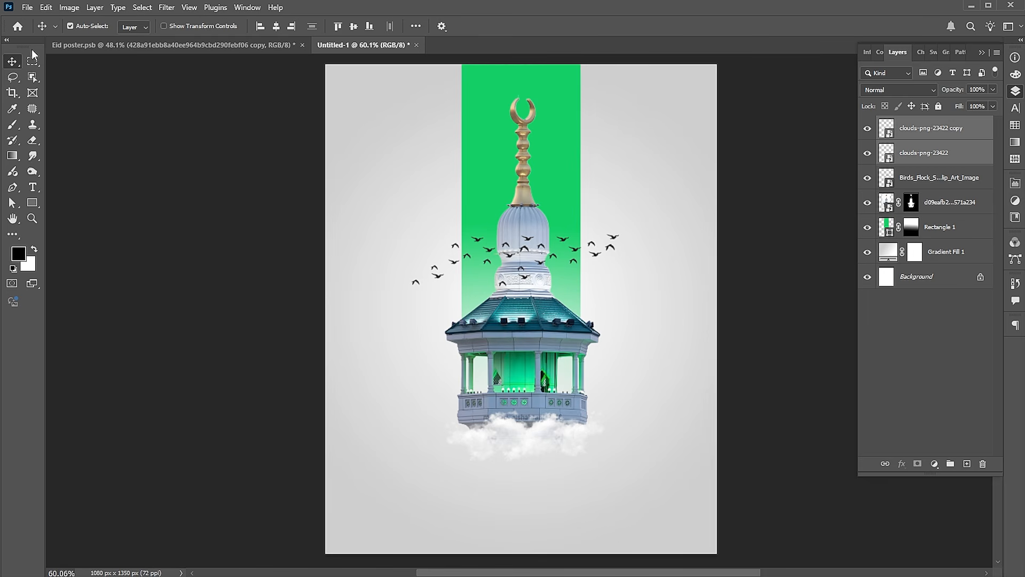
Place pattern image 428a91ebb8a40ee964b9cbd290febf06 in the poster's upper-right corner at 112.5% scale, layered beneath the green rectangle
click(25, 8)
click(65, 234)
click(136, 98)
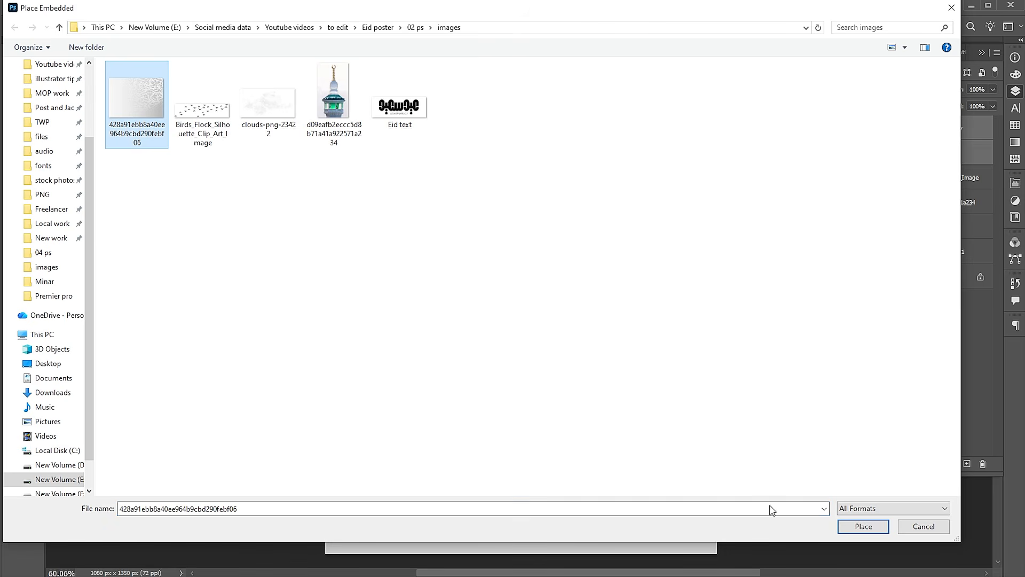
click(863, 527)
drag(563, 342, 644, 177)
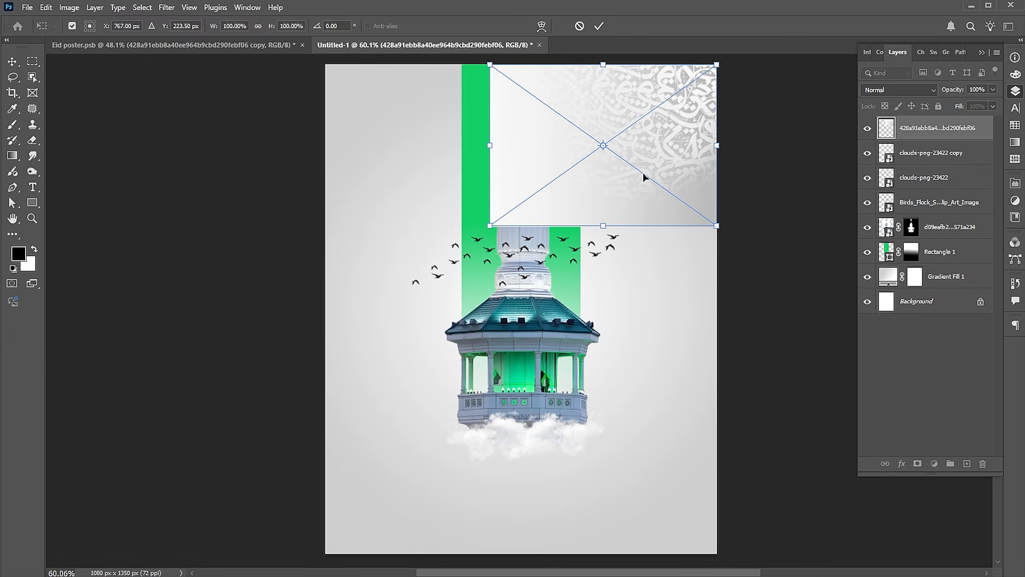
drag(490, 227, 462, 247)
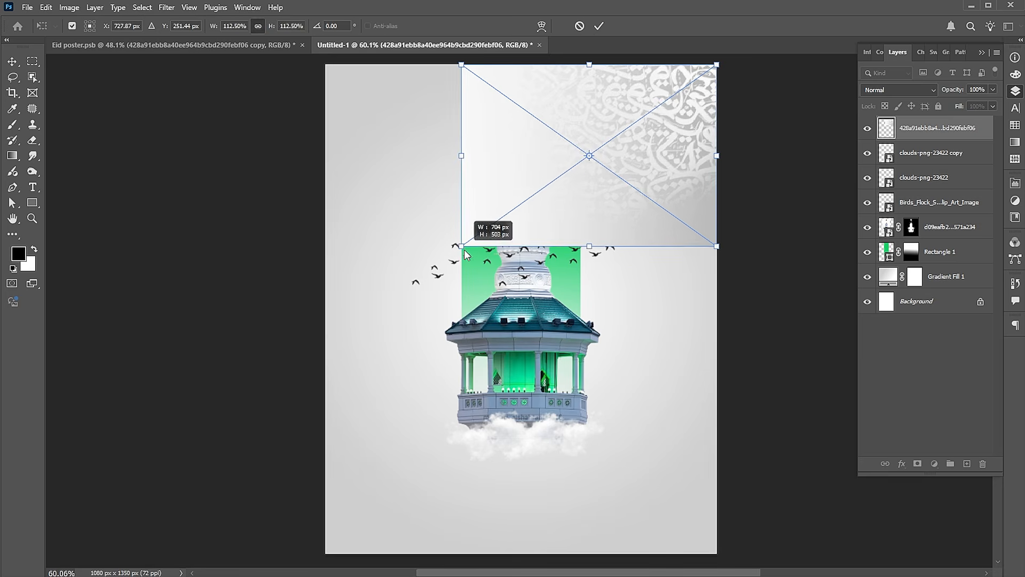
key(Return)
drag(944, 137, 932, 264)
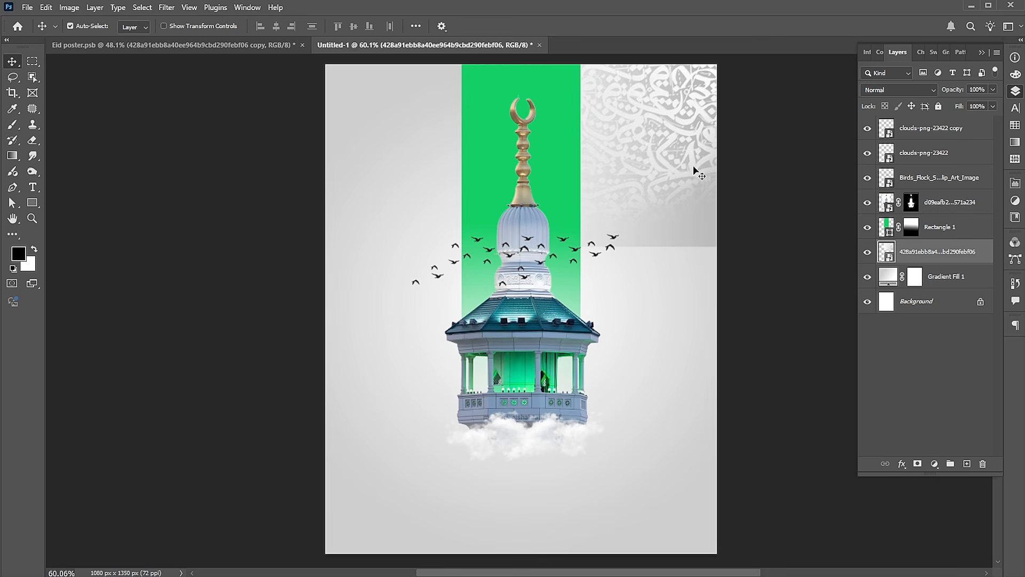
Apply Levels to the pattern with black input 41 and midtones 2.22, and set its layer opacity to 60%
key(ctrl+l)
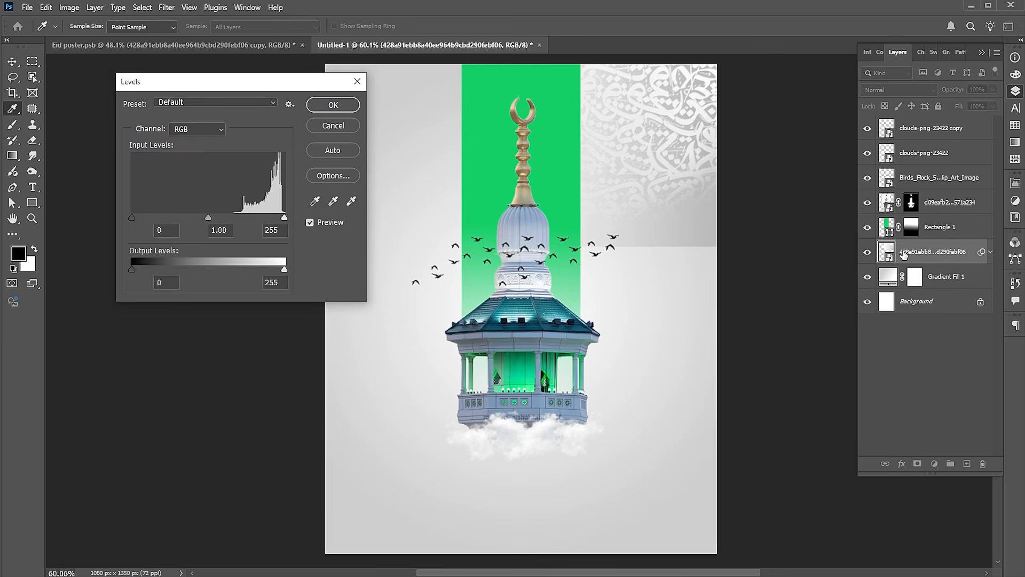
drag(131, 217, 150, 217)
drag(219, 218, 185, 217)
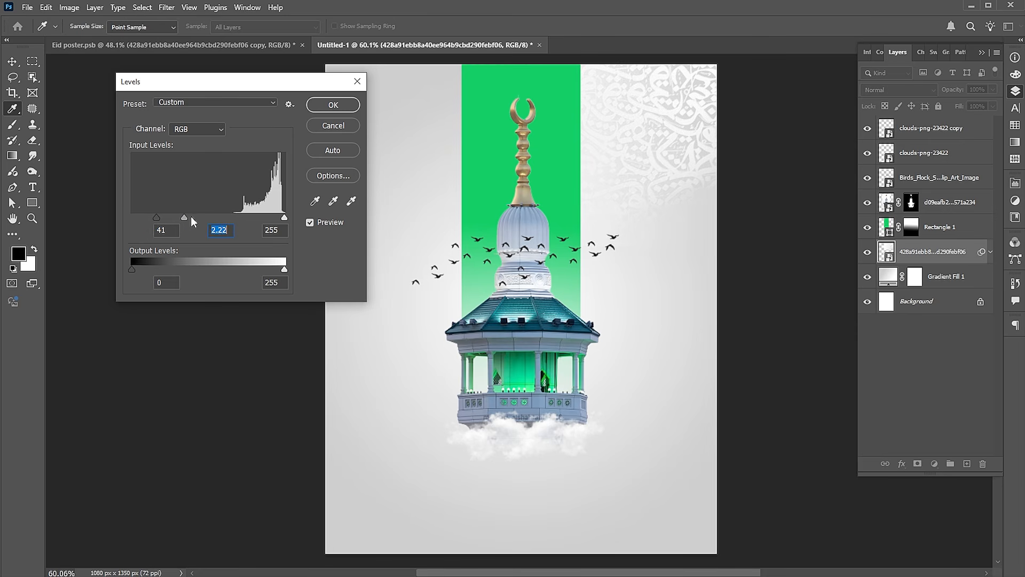
click(336, 108)
click(977, 89)
text(60)
key(Return)
click(950, 395)
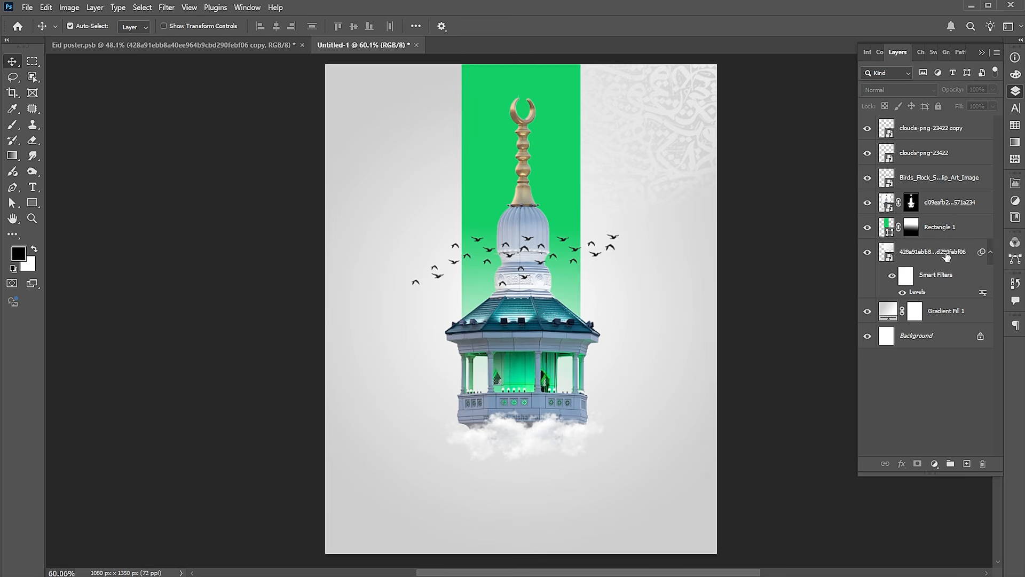
Duplicate the pattern layer, flip the copy horizontally and move it to the poster's upper-left corner
click(947, 257)
key(ctrl+j)
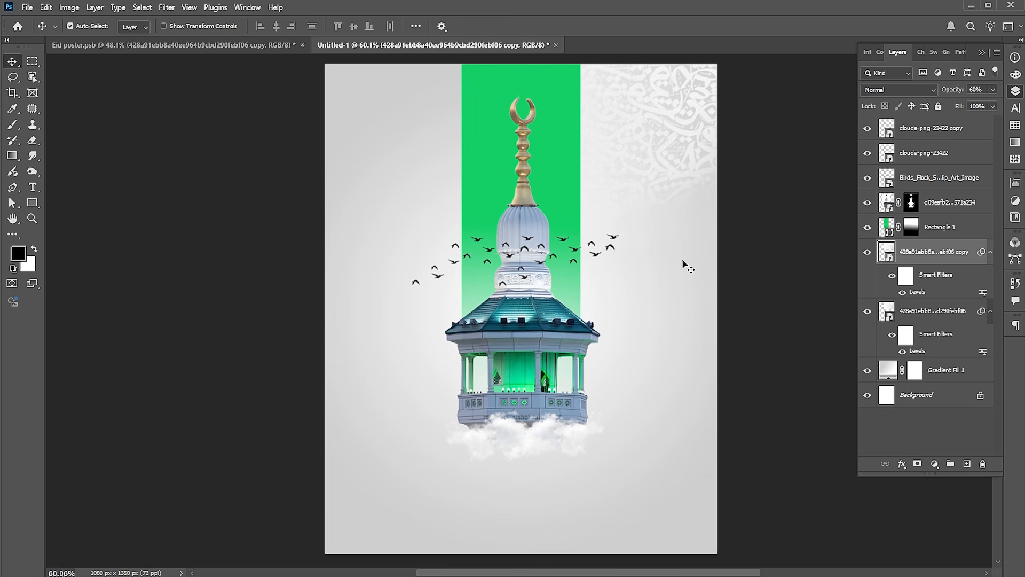
key(ctrl+t)
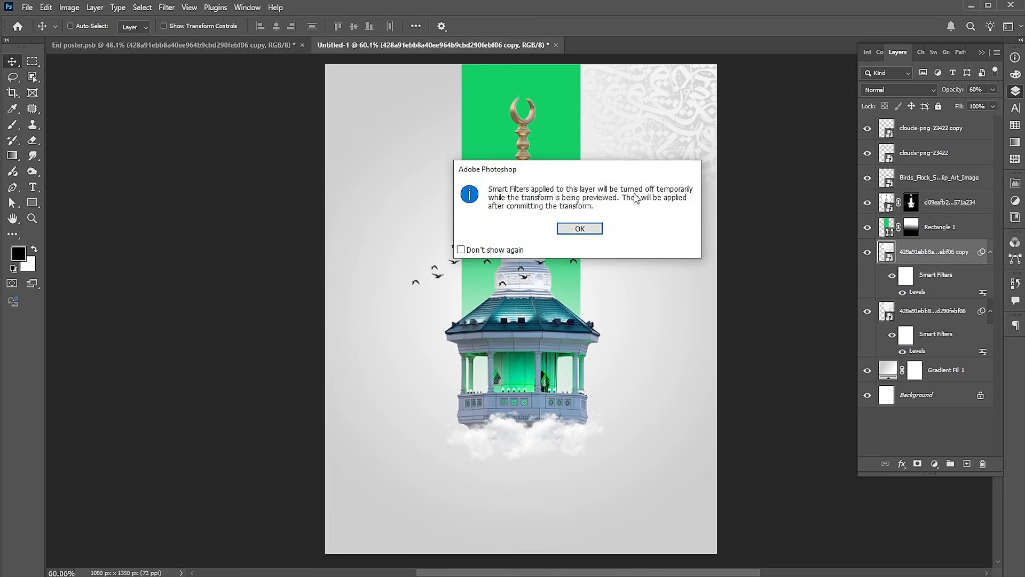
click(580, 229)
right_click(631, 166)
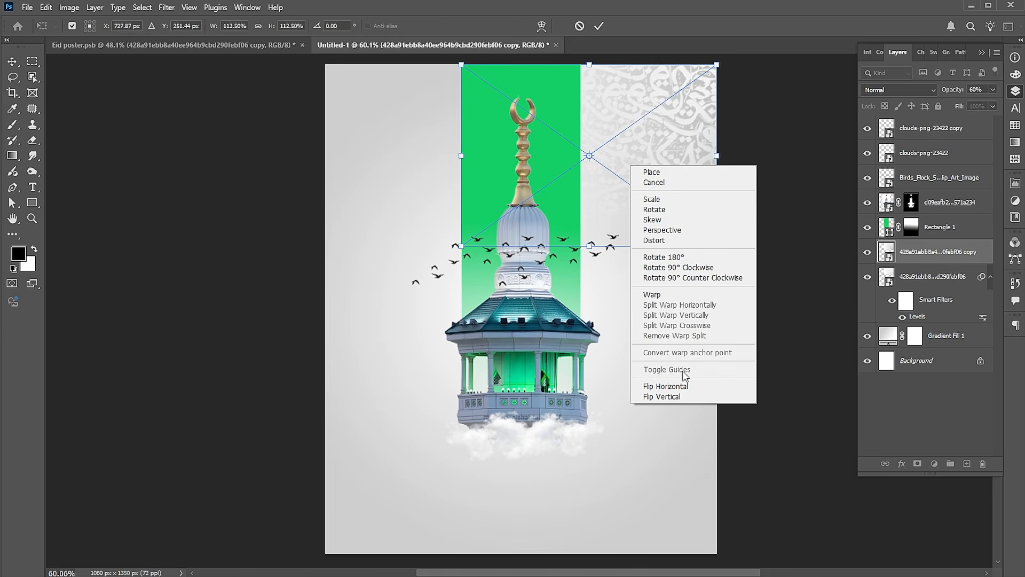
click(680, 387)
drag(672, 179, 531, 171)
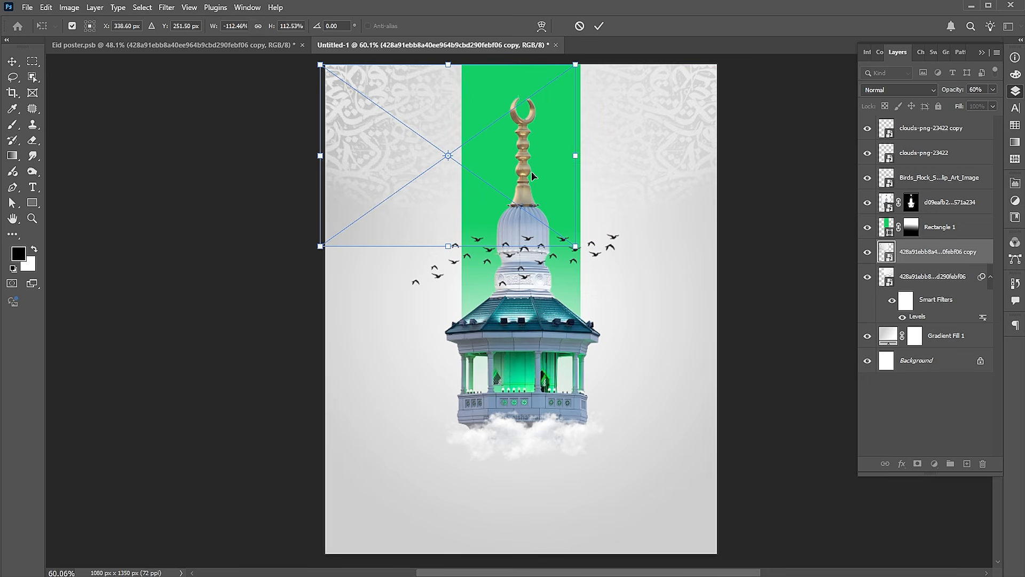
key(Return)
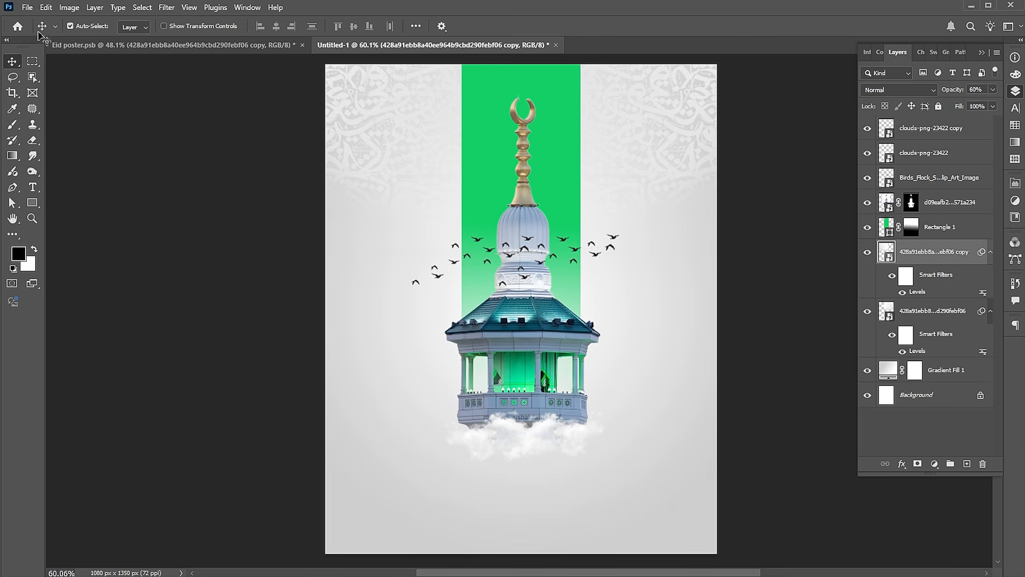
Place Summer Typography design-02 as an embedded image and scale it to about 50% near the poster's top
click(28, 8)
click(62, 236)
click(476, 110)
click(847, 530)
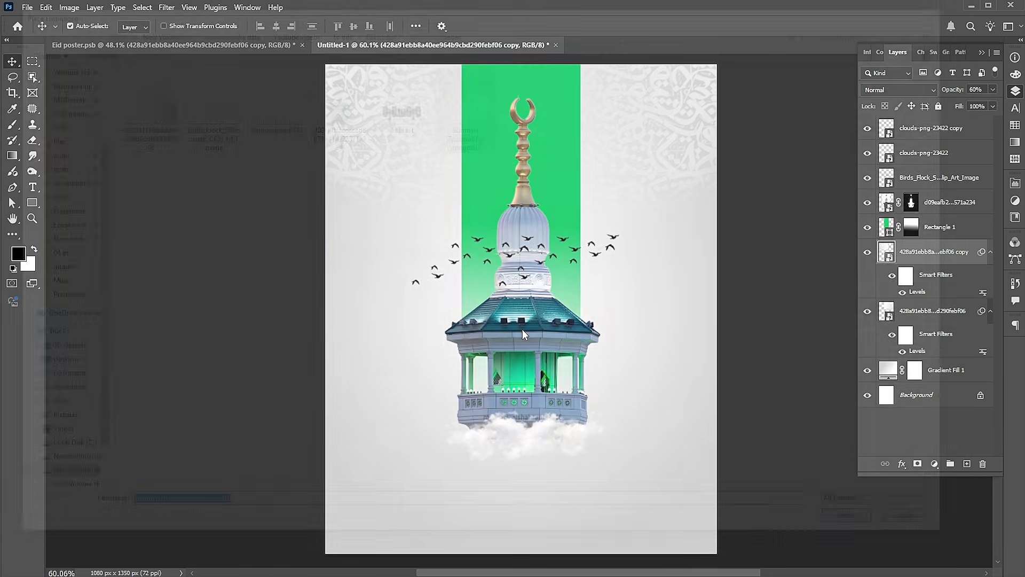
drag(706, 399, 599, 163)
key(Return)
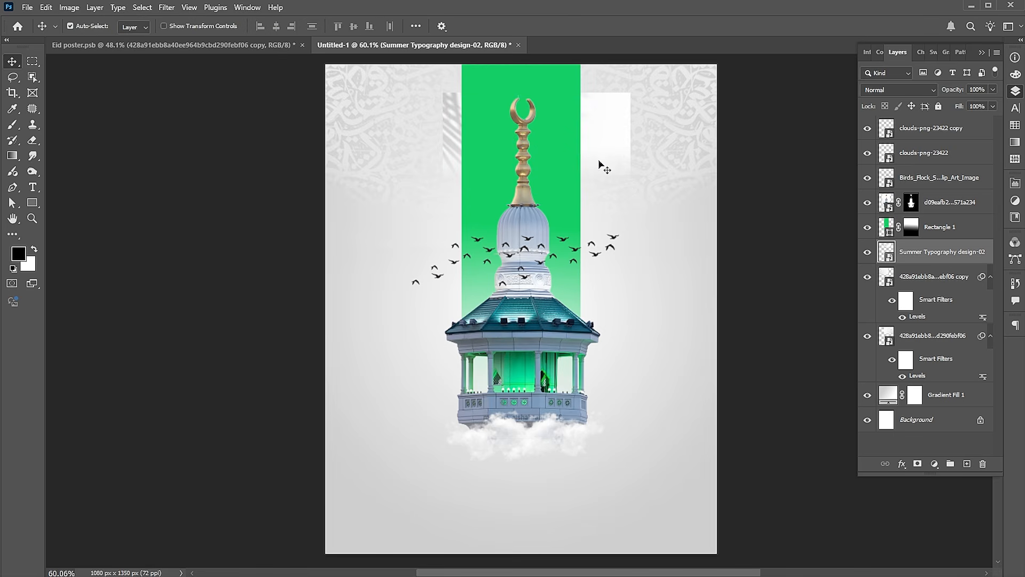
Fit the leaf-shadow image above all other layers at the green band's upper end, scaled to about 39% and blended with Multiply
drag(919, 260, 903, 124)
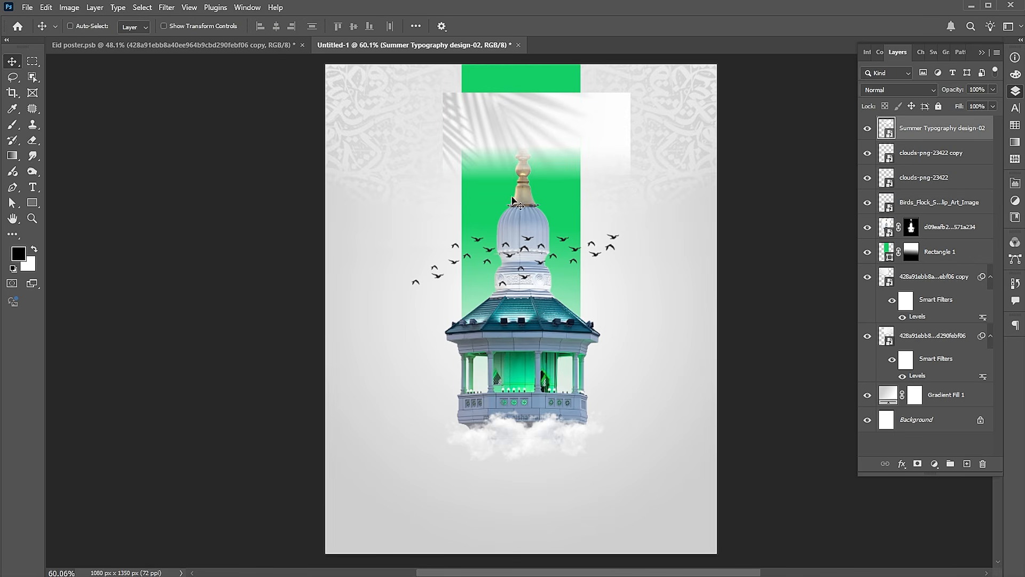
key(ctrl+t)
drag(527, 133, 540, 112)
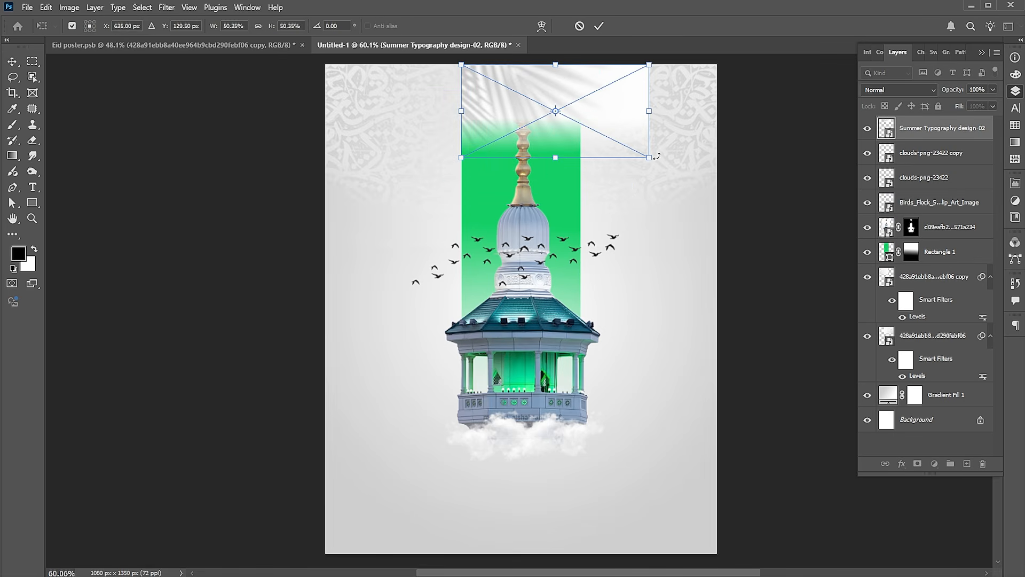
drag(650, 156, 611, 143)
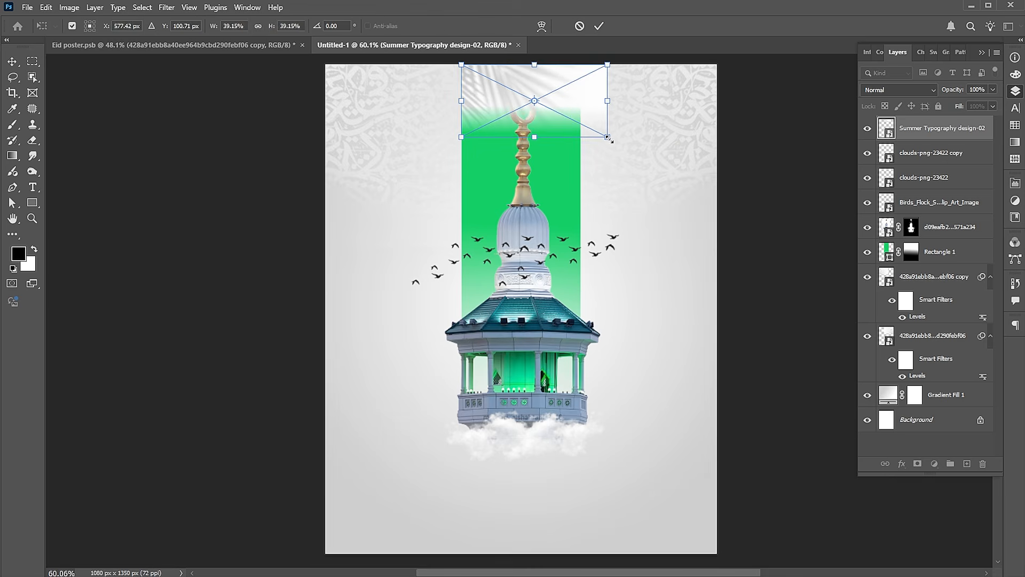
key(Return)
click(881, 89)
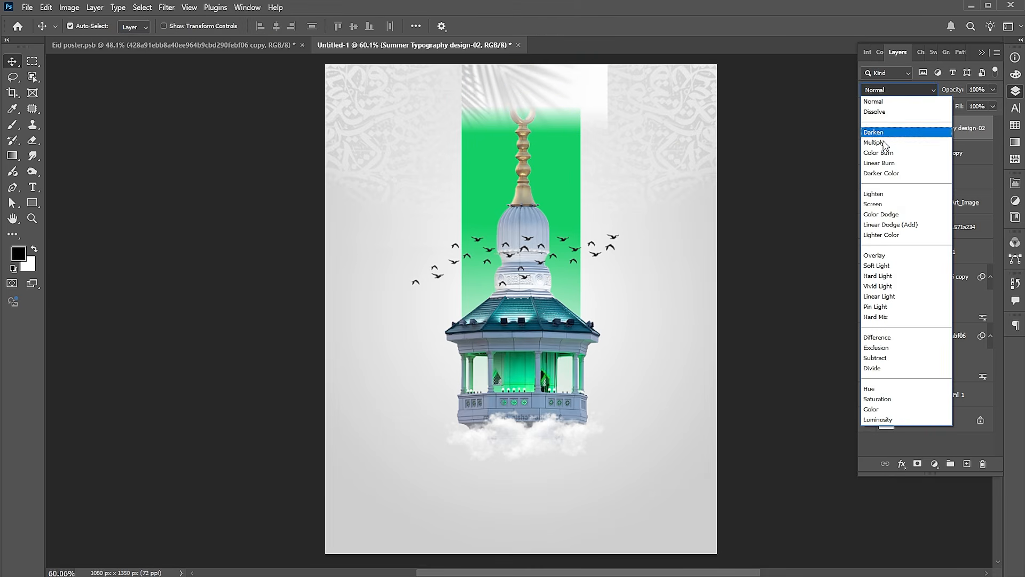
click(881, 142)
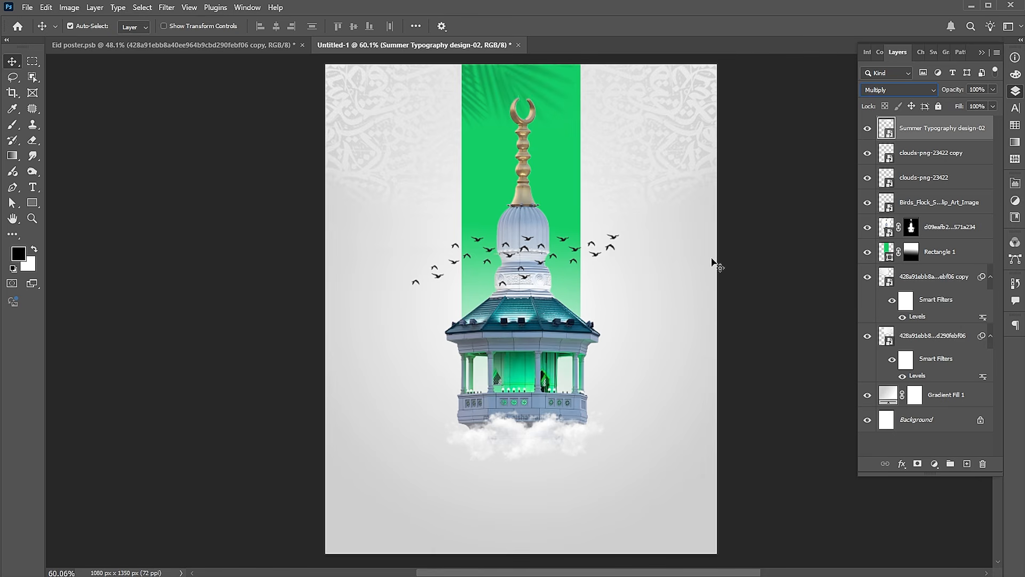
Place Eid text as an embedded image and move it down over the clouds at the minaret's base
click(27, 7)
click(59, 235)
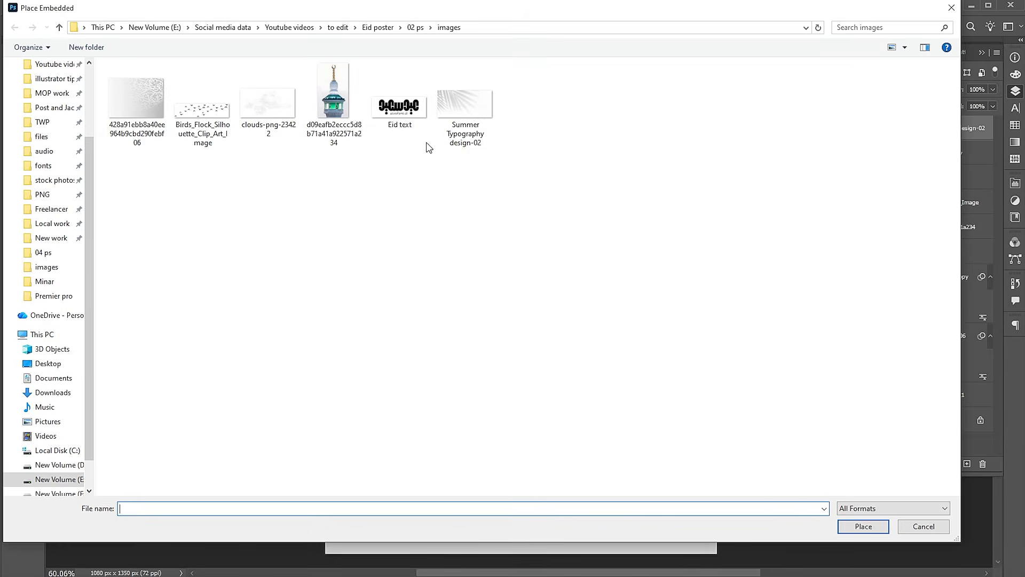
click(412, 123)
click(855, 527)
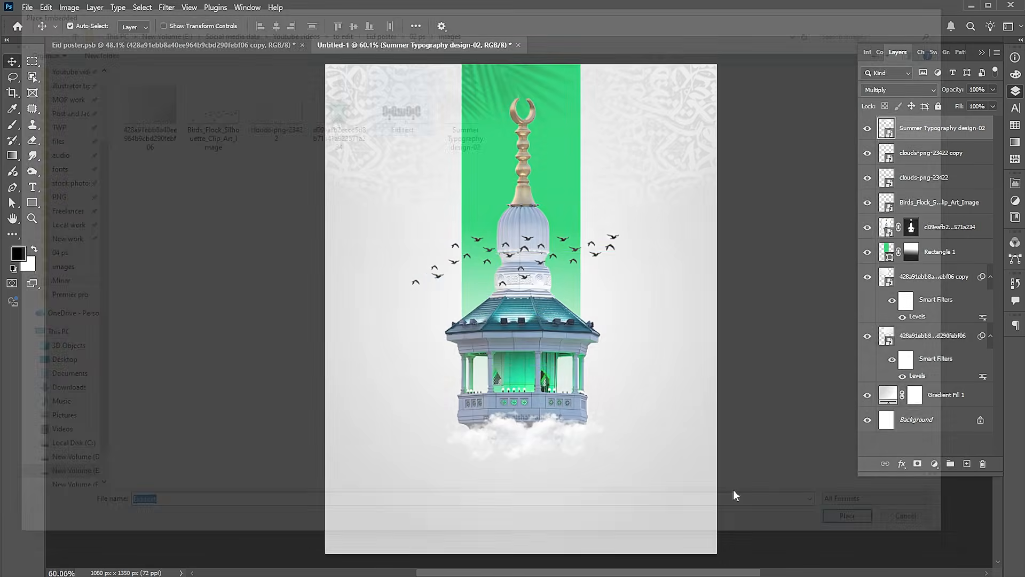
drag(635, 347, 635, 492)
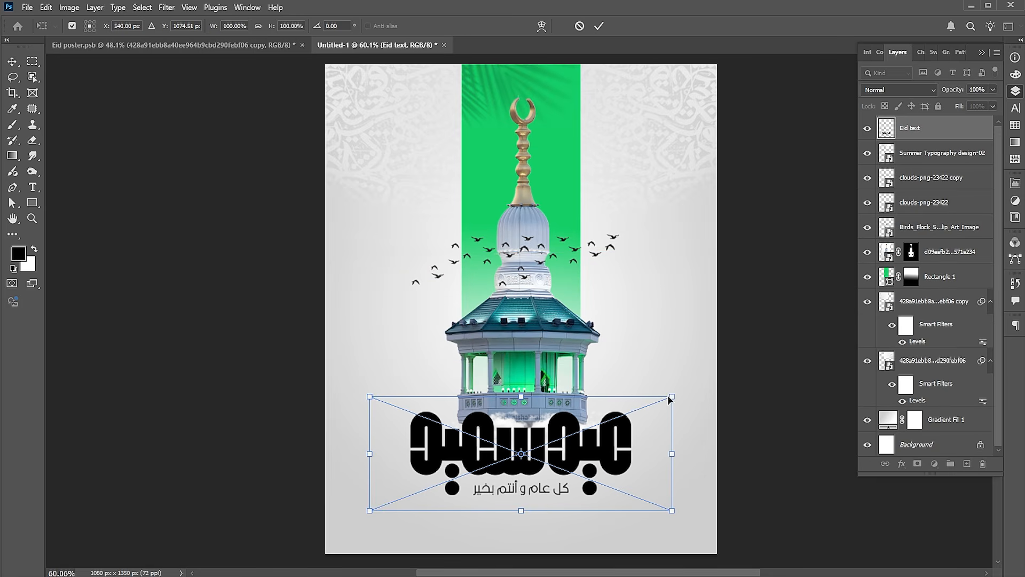
Scale the Eid text to about 73% and position it centrally just below the clouds
drag(671, 398, 627, 422)
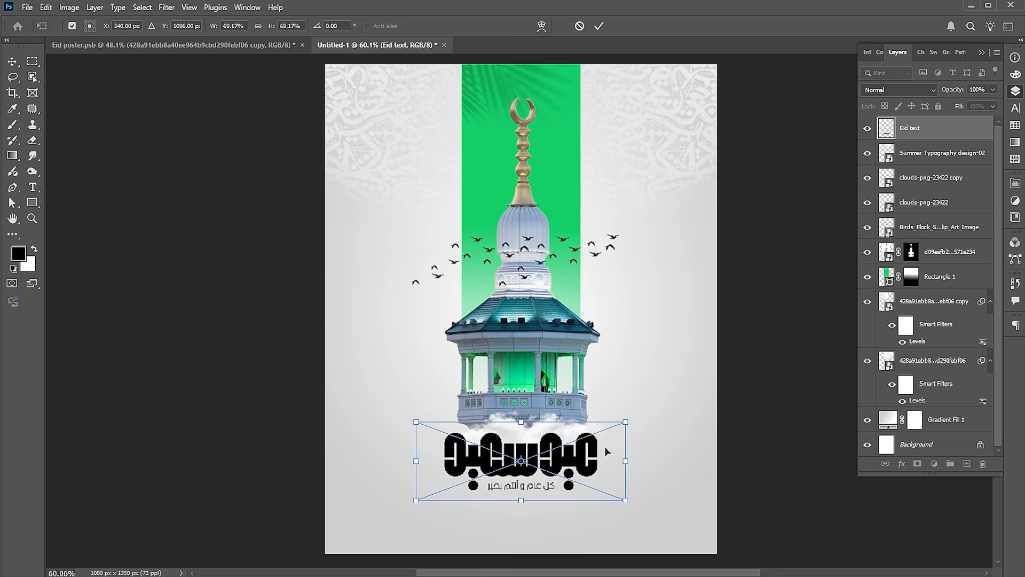
key(Right)
key(Right)
key(Right)
key(Right)
key(Right)
drag(630, 425, 638, 417)
drag(598, 469, 590, 473)
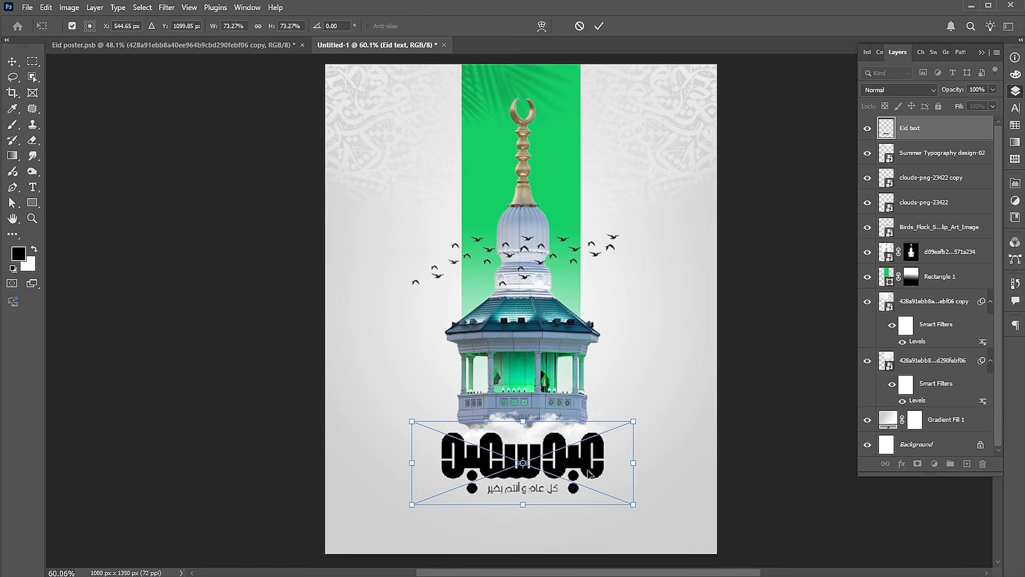
key(Return)
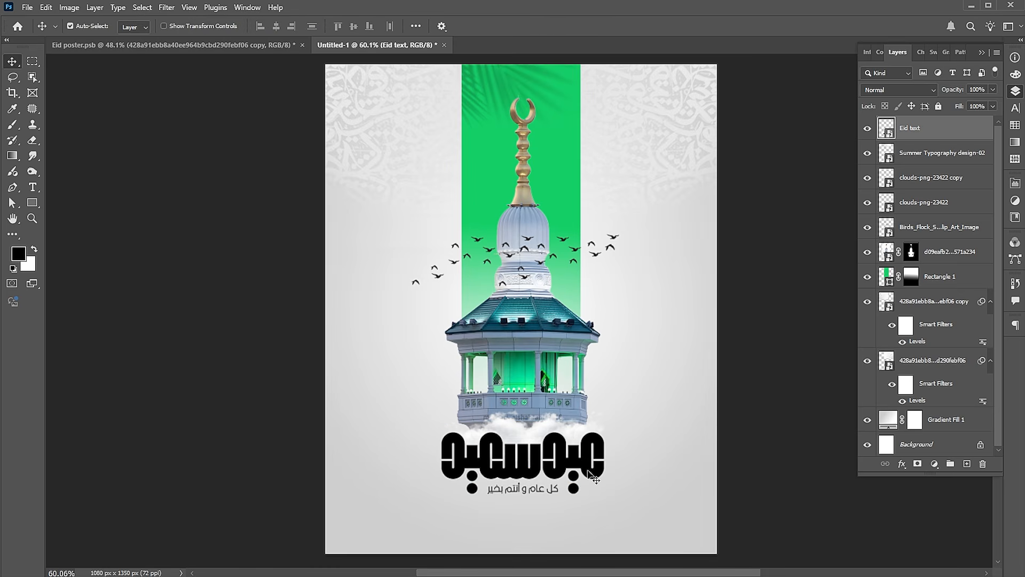
Apply a Color Overlay to the Eid text in the dark teal 15485d sampled from the minaret's roof
right_click(886, 129)
click(927, 137)
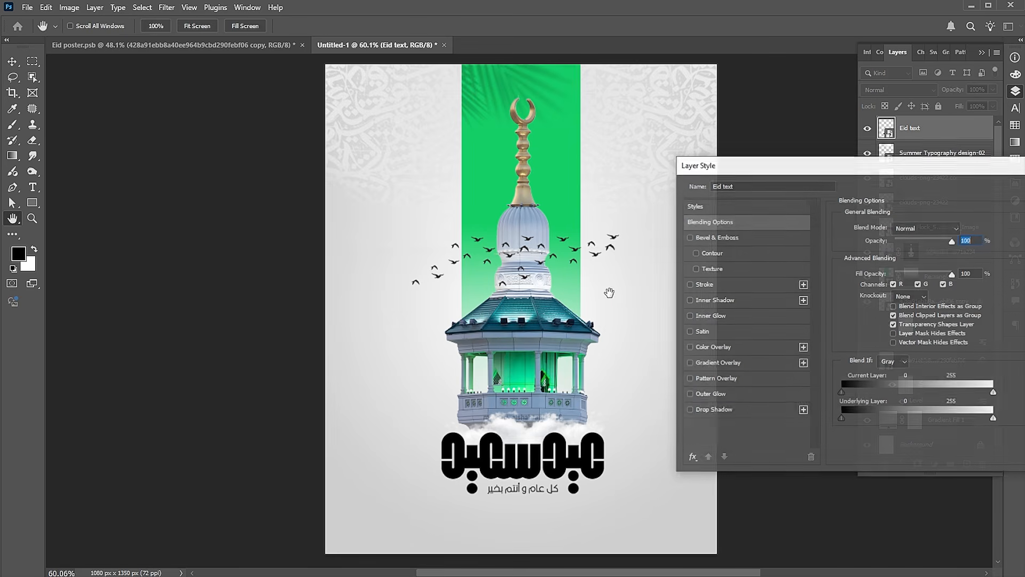
click(717, 347)
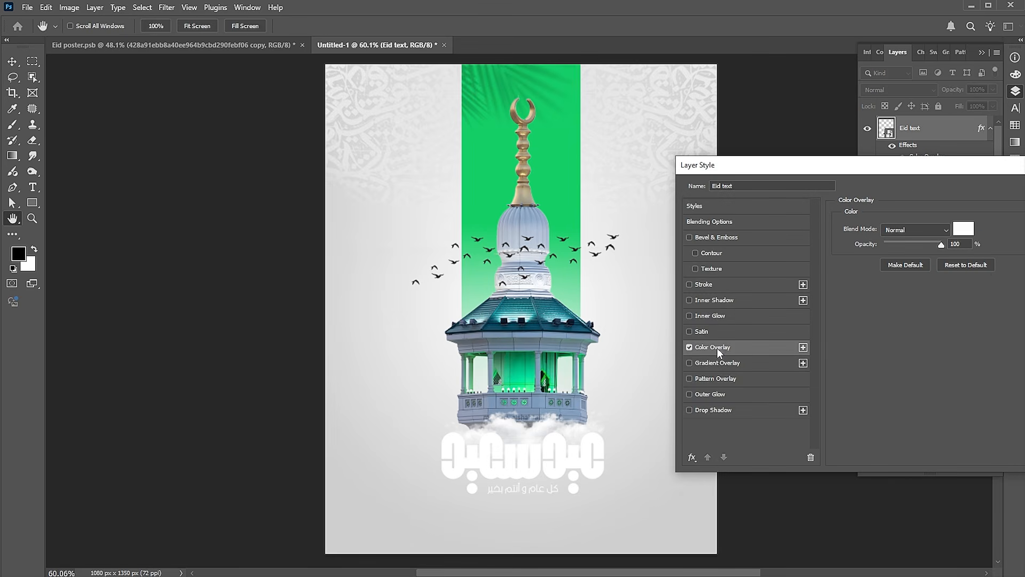
click(959, 229)
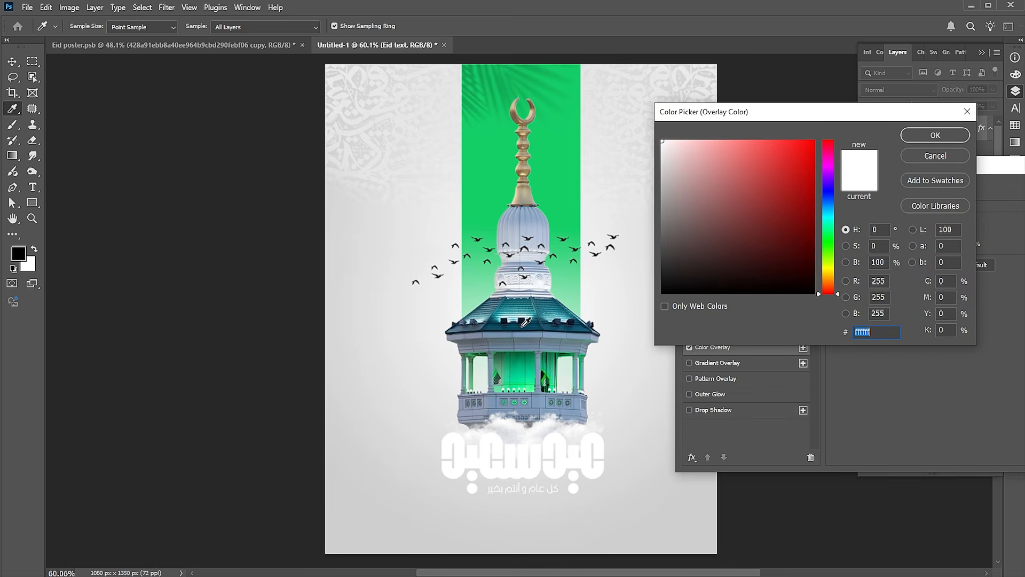
click(523, 323)
click(932, 135)
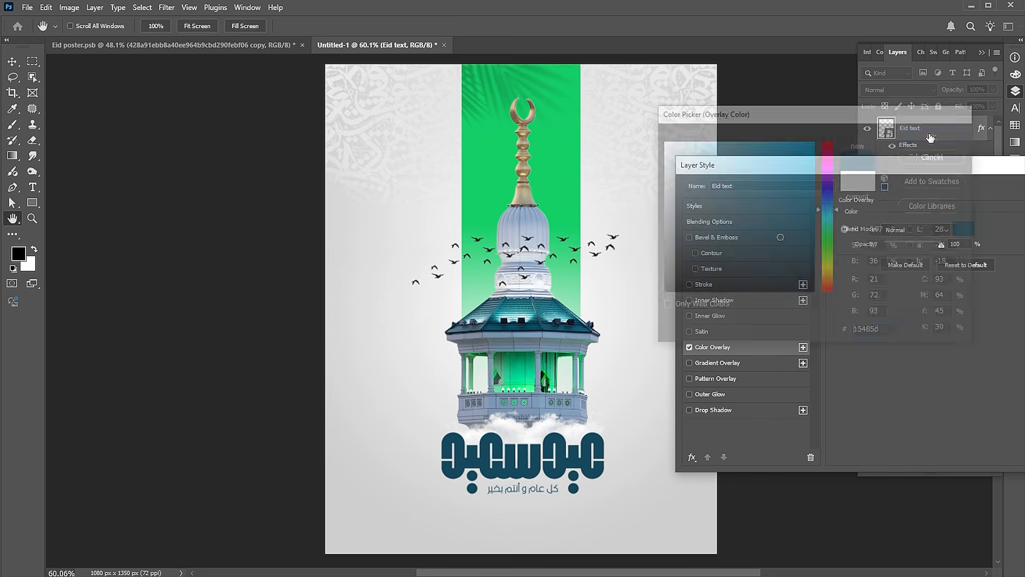
drag(914, 171, 821, 156)
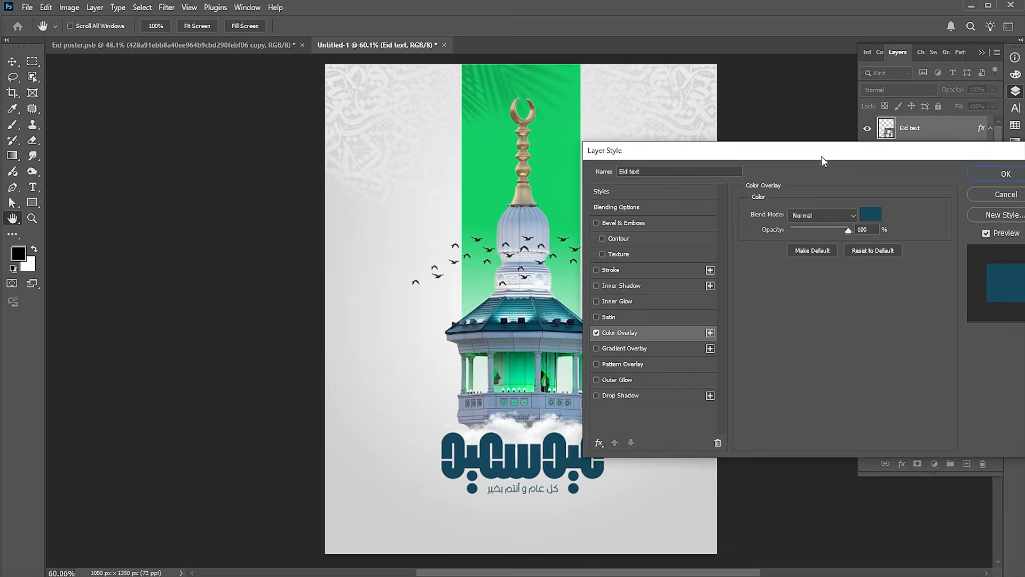
click(985, 174)
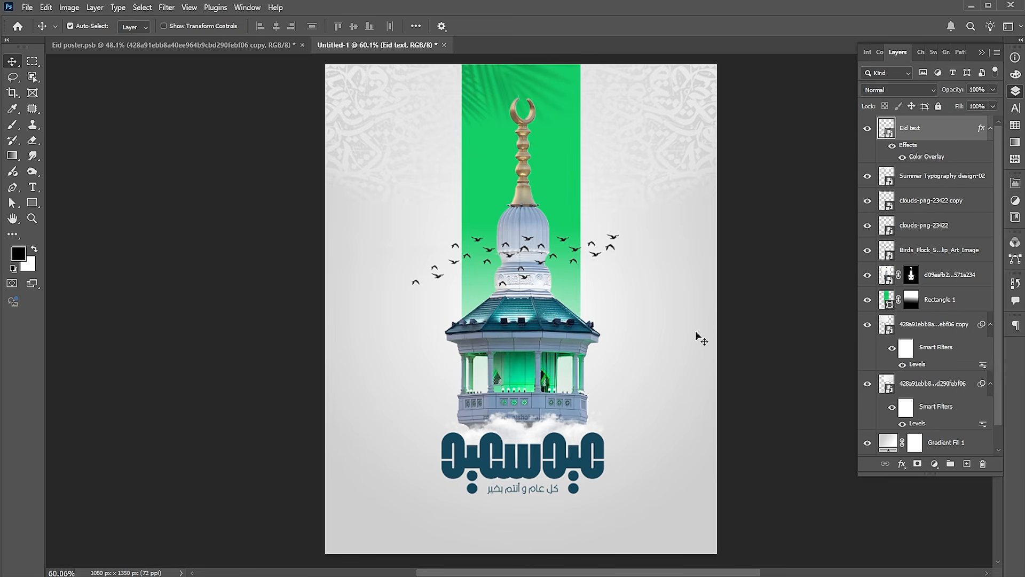
Add a wide paragraph text box below the Eid text at 15 pt and paste the Eid al-Fitr 2026 greeting into it
click(696, 331)
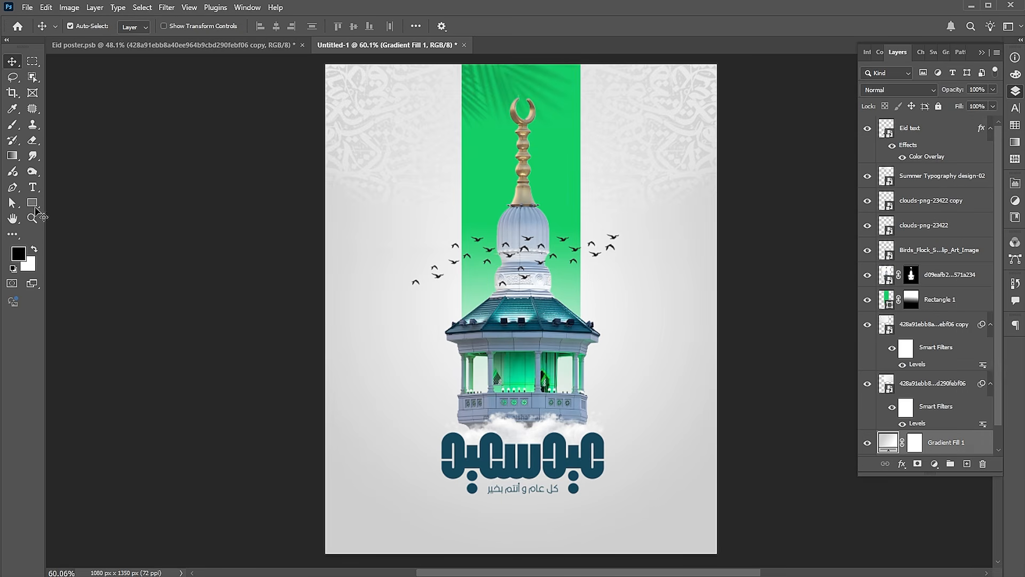
click(32, 189)
drag(397, 508, 696, 530)
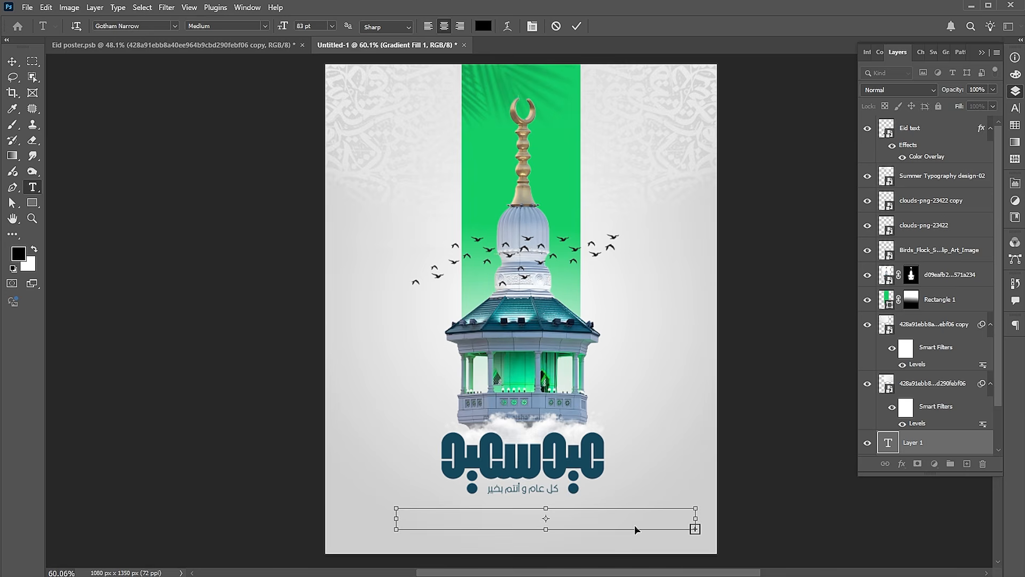
click(308, 26)
text(1)
key(ctrl+v)
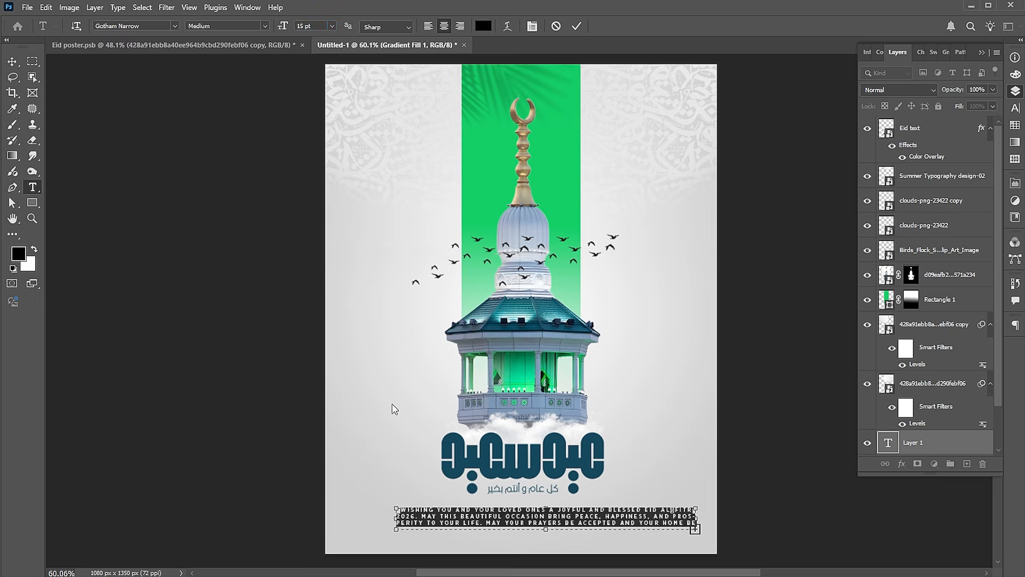
Set the greeting paragraph's tracking to 0 and turn off All Caps
click(1015, 109)
click(980, 100)
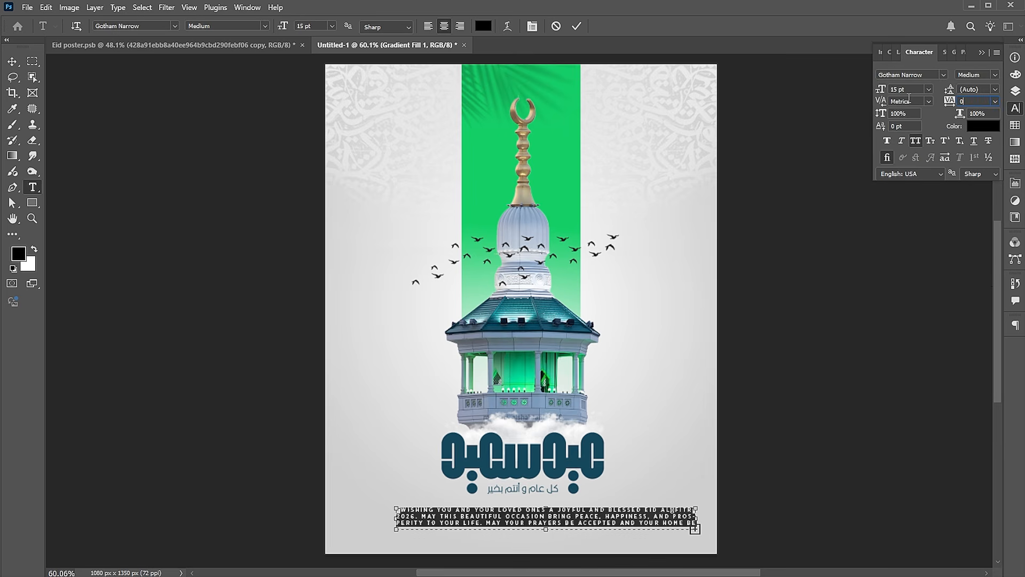
text(0)
key(Return)
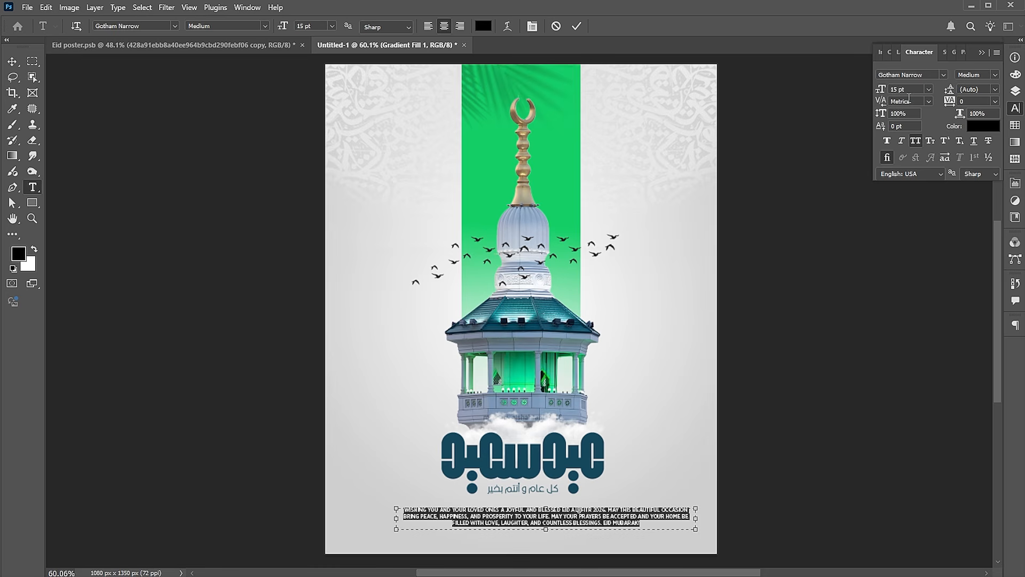
click(916, 143)
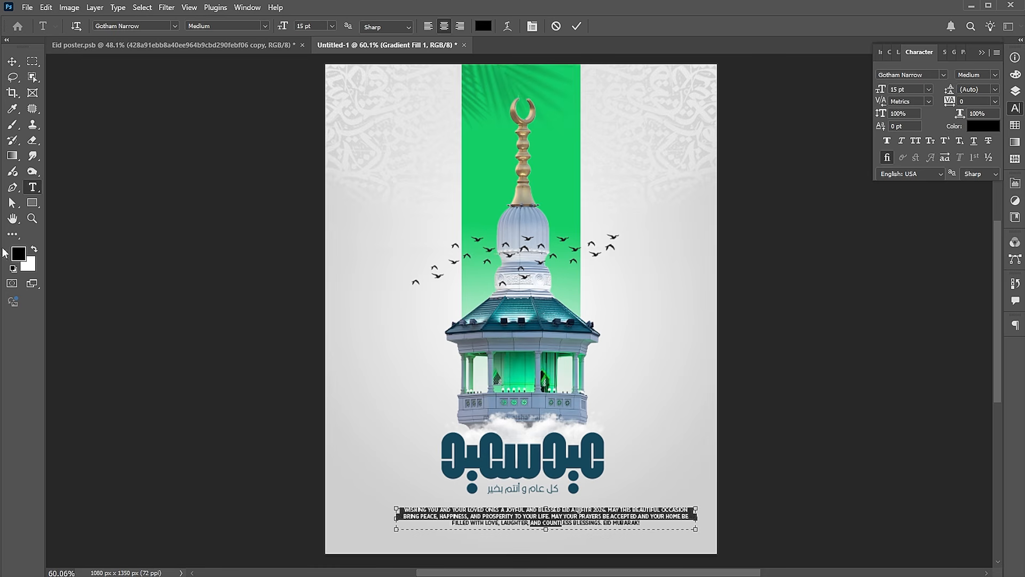
Centre the greeting paragraph horizontally on the canvas and set its font size to 13 pt
click(12, 62)
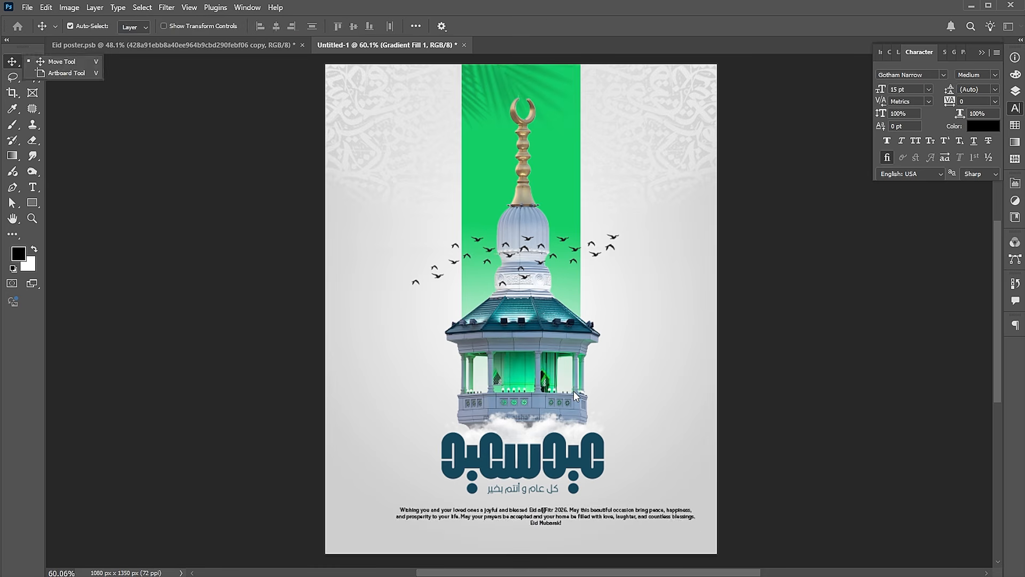
click(280, 26)
key(ctrl+d)
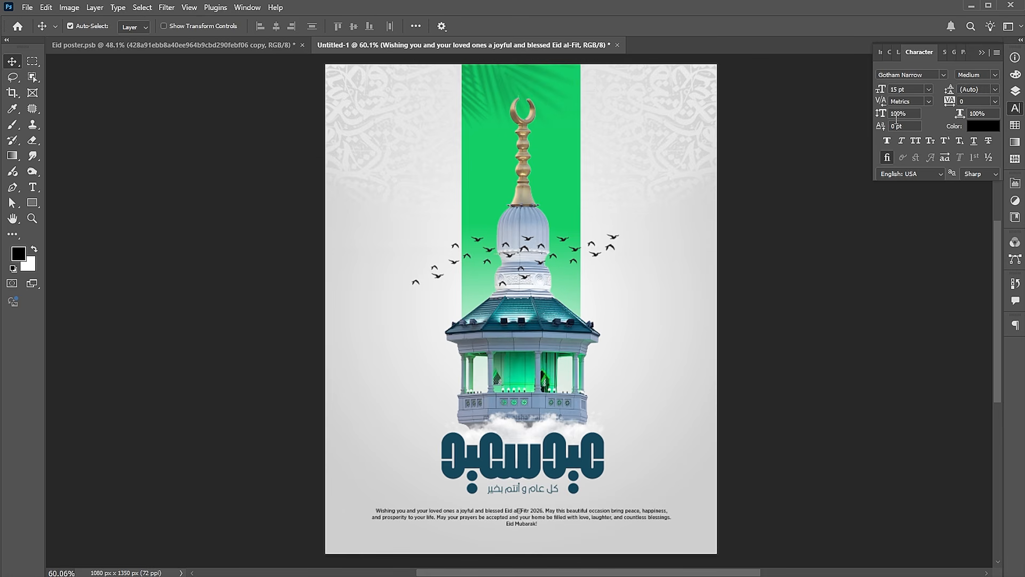
drag(908, 91, 882, 92)
text(13)
key(Return)
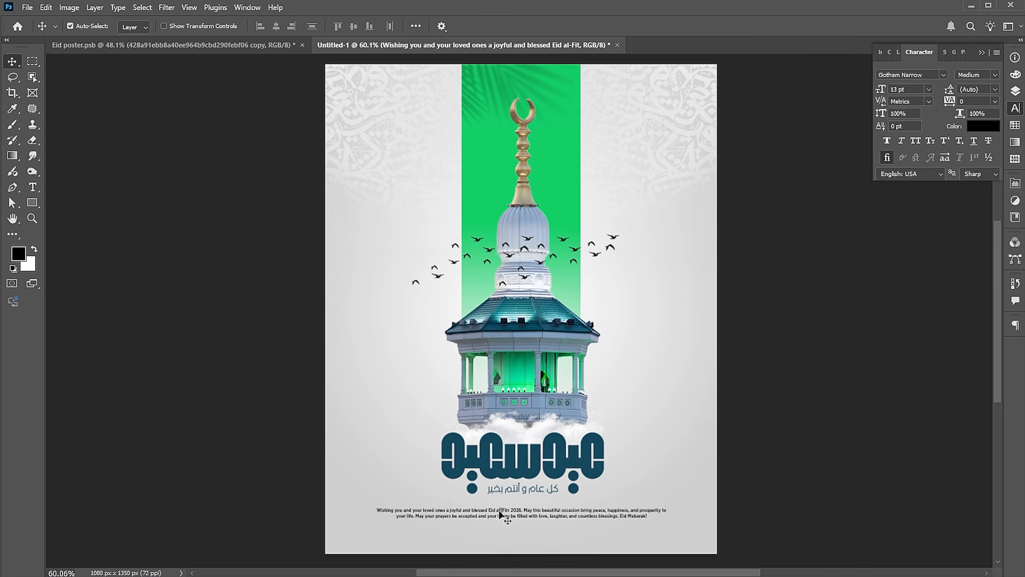
Replace the missing-glyph character in the greeting with a hyphen so it reads "Eid al-Fitr 2026"
key(z)
drag(529, 518, 612, 529)
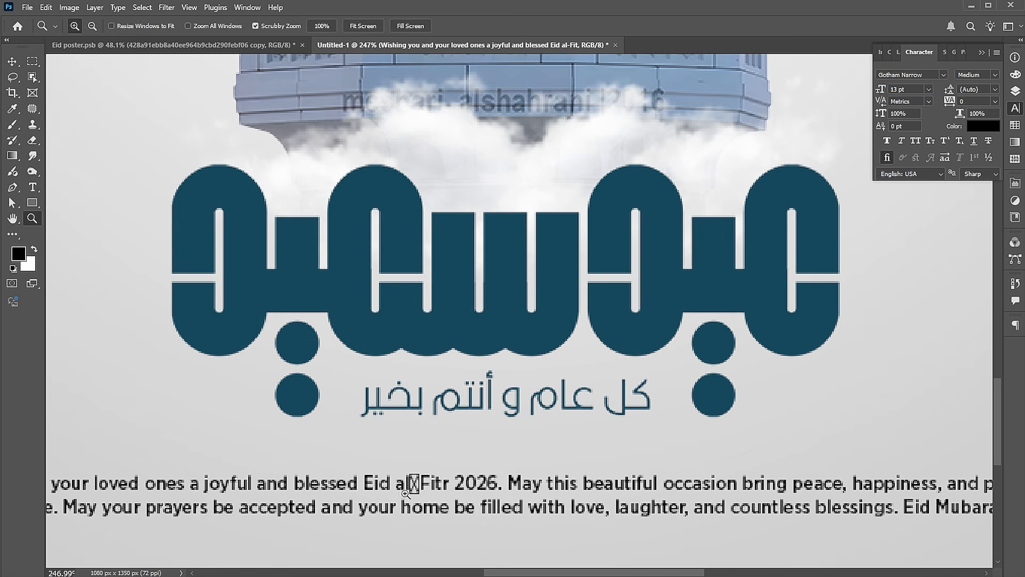
key(t)
click(414, 484)
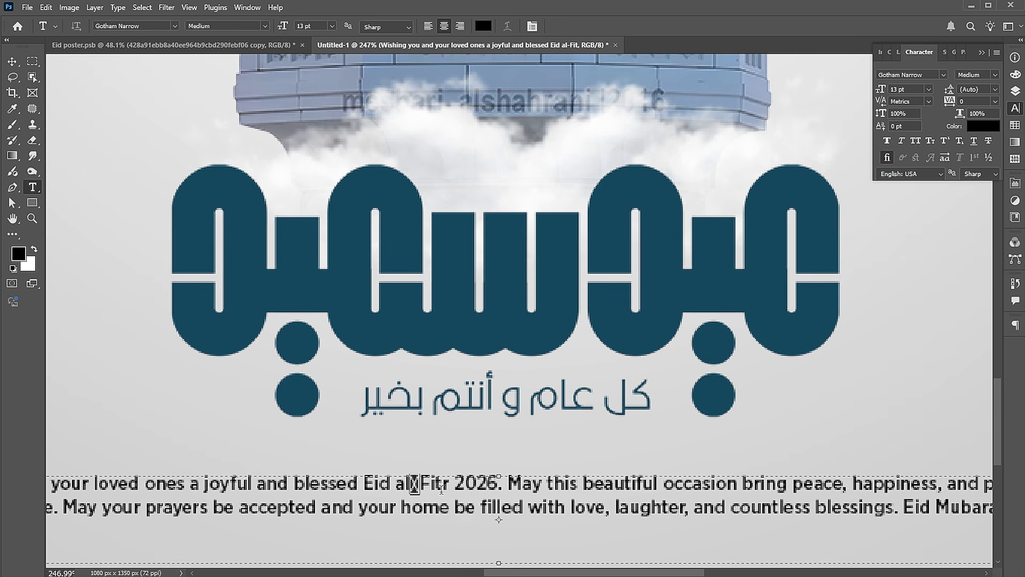
click(11, 63)
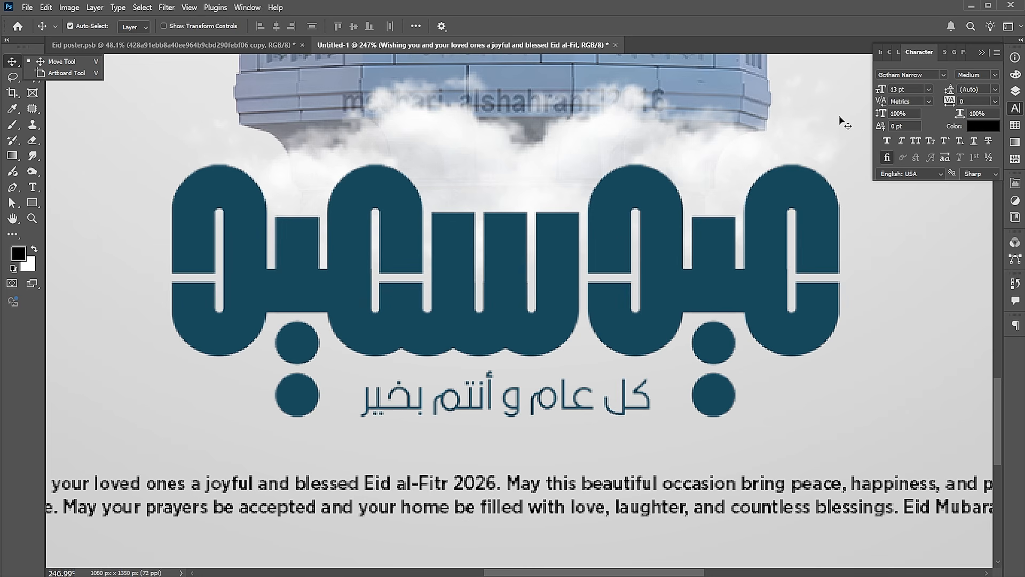
Colour the greeting paragraph with the dark teal sampled from the large Eid lettering
click(983, 127)
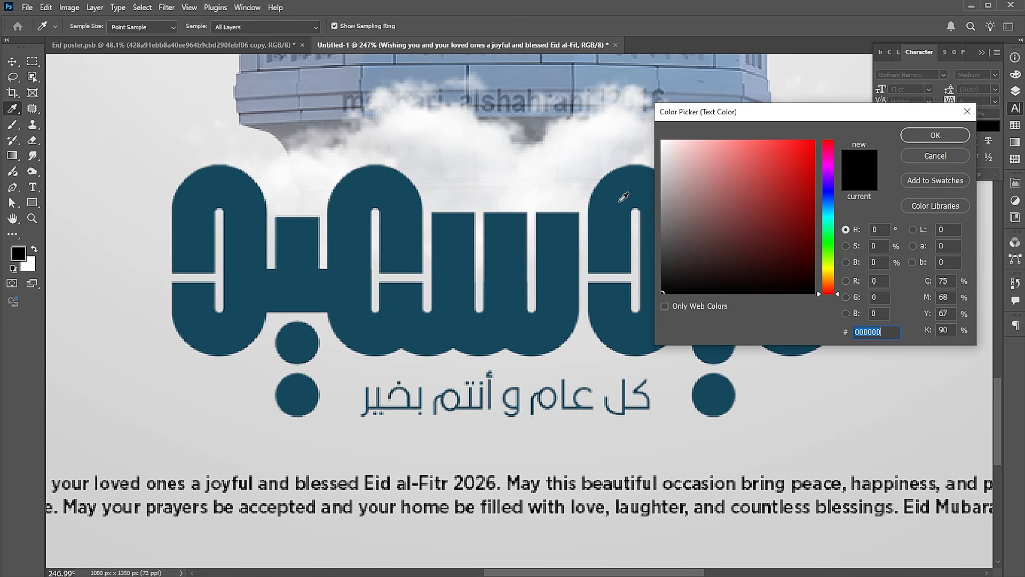
click(619, 200)
click(912, 136)
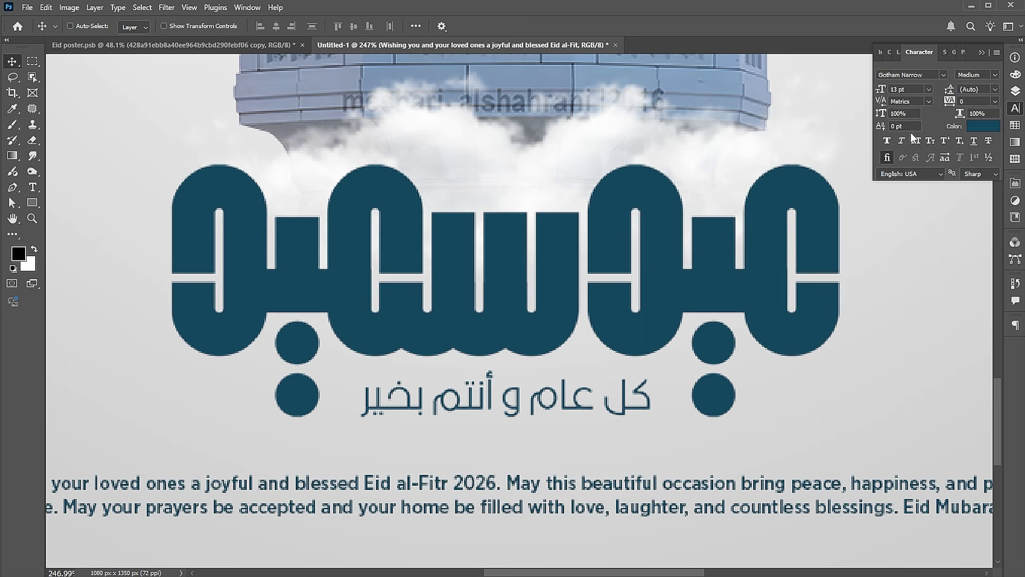
key(ctrl+0)
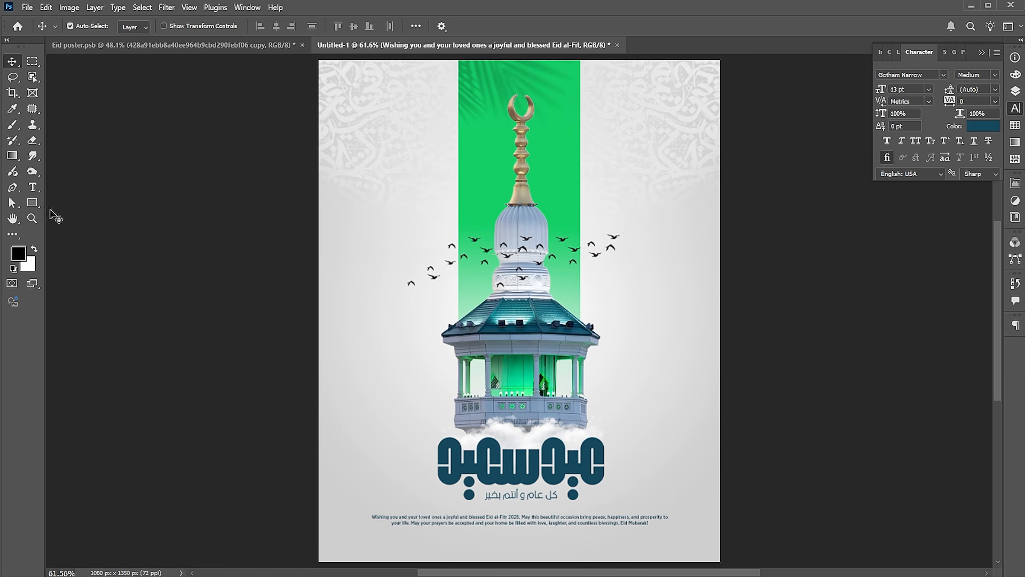
Draw a 462 × 42 px bar below the greeting with 21 px rounded corners and fill it with the recently used dark teal
click(32, 203)
drag(438, 538, 612, 553)
drag(867, 372, 935, 370)
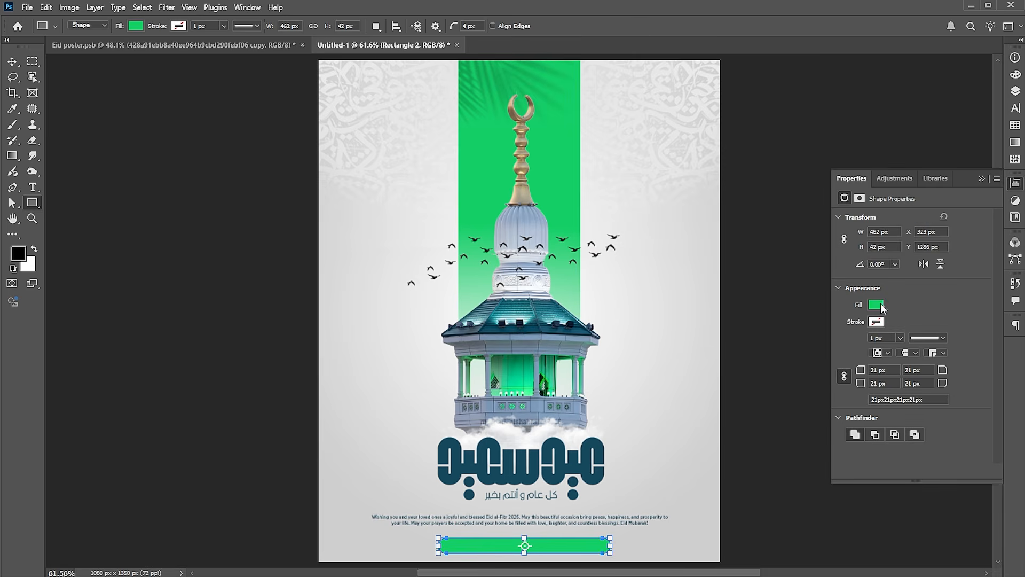
click(876, 304)
click(847, 368)
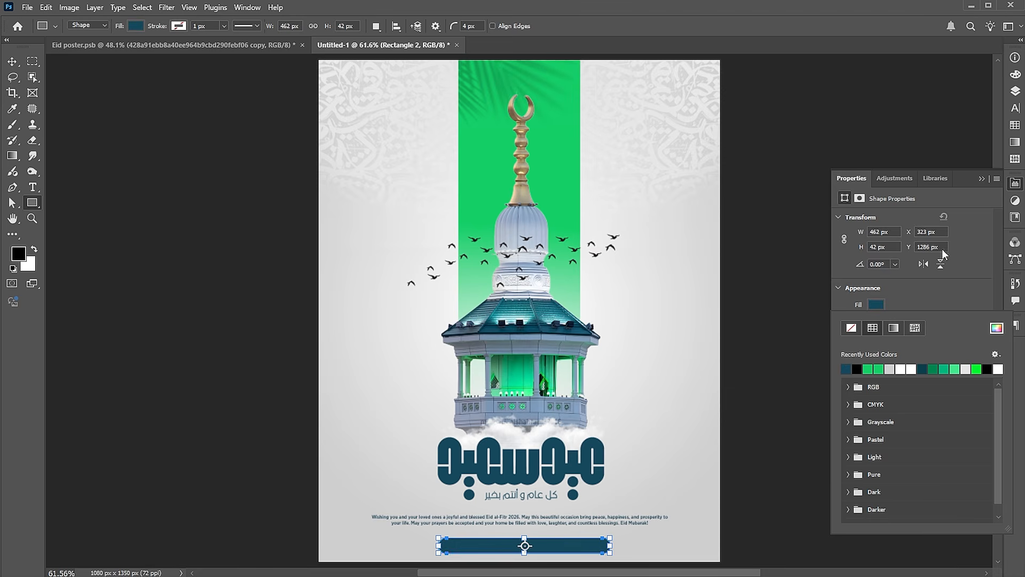
click(982, 186)
Centre the rounded teal bar horizontally on the canvas, then clear the selection
key(ctrl+a)
key(v)
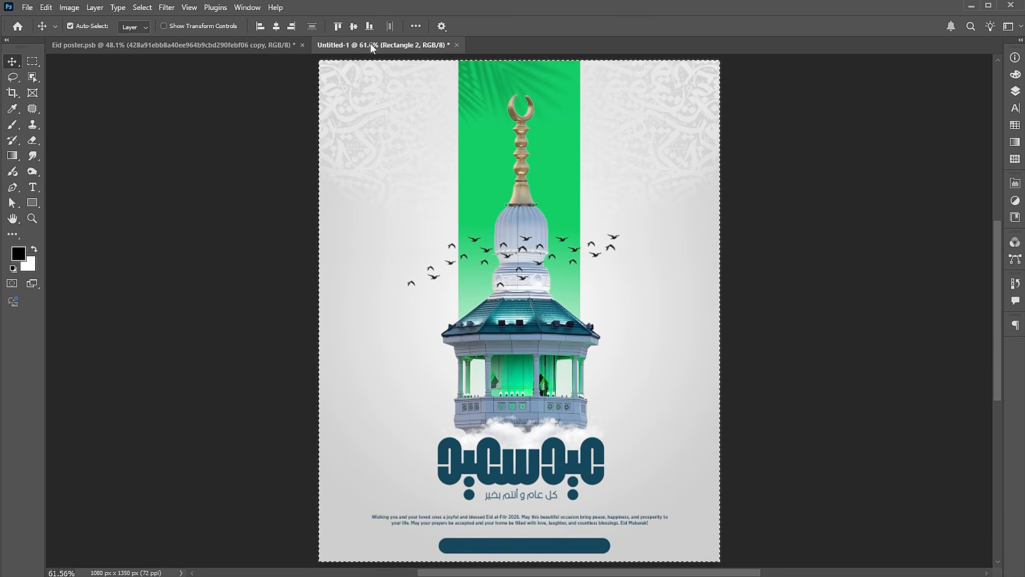
click(276, 26)
key(ctrl+d)
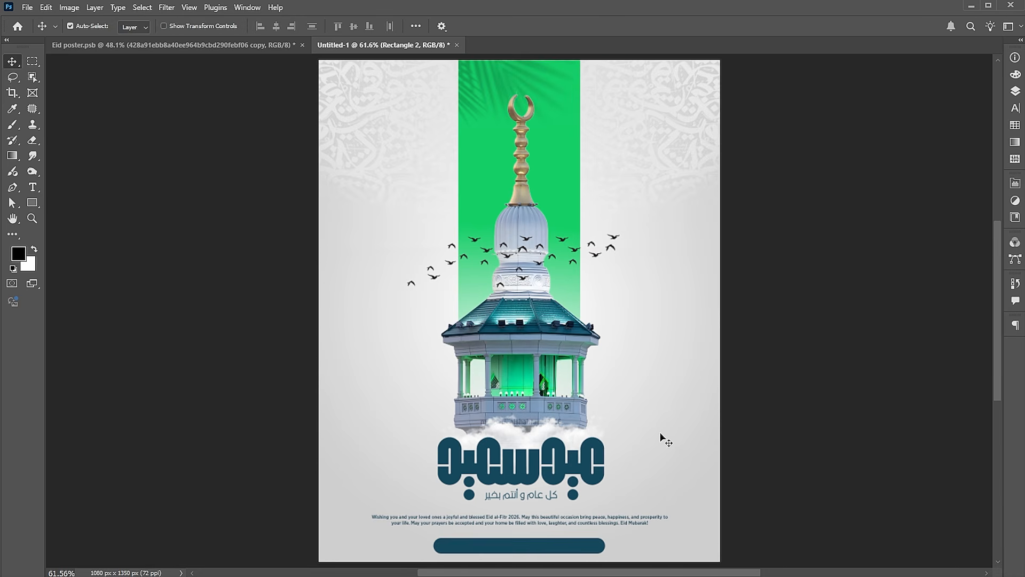
click(798, 428)
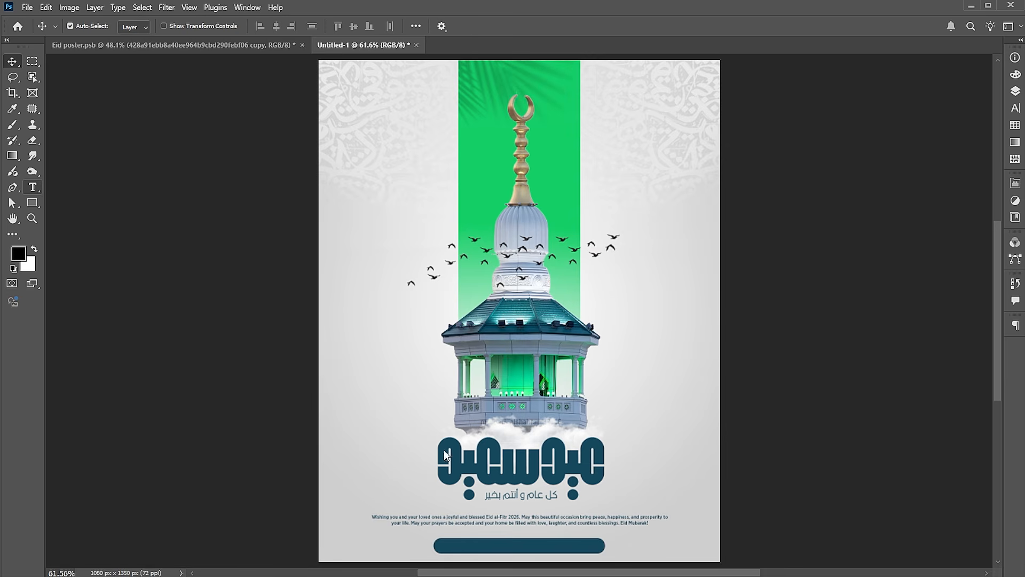
Add a text line reading "created by: learn creative designs" on the empty area beside the minaret
click(382, 393)
click(382, 393)
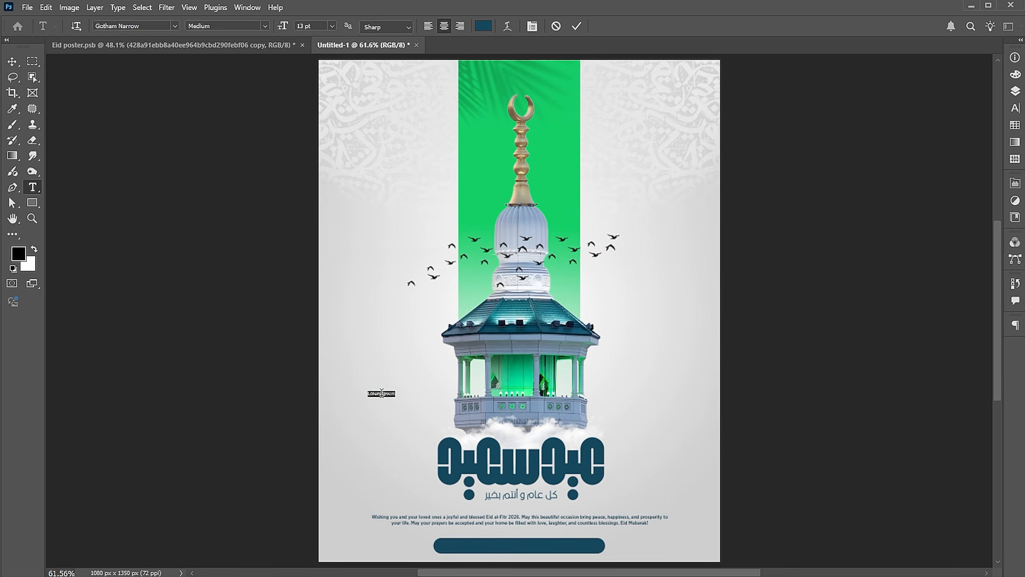
click(381, 393)
text(creative designs)
Format the whole credit line in all caps with a tracking of 300
key(ctrl+a)
click(1015, 108)
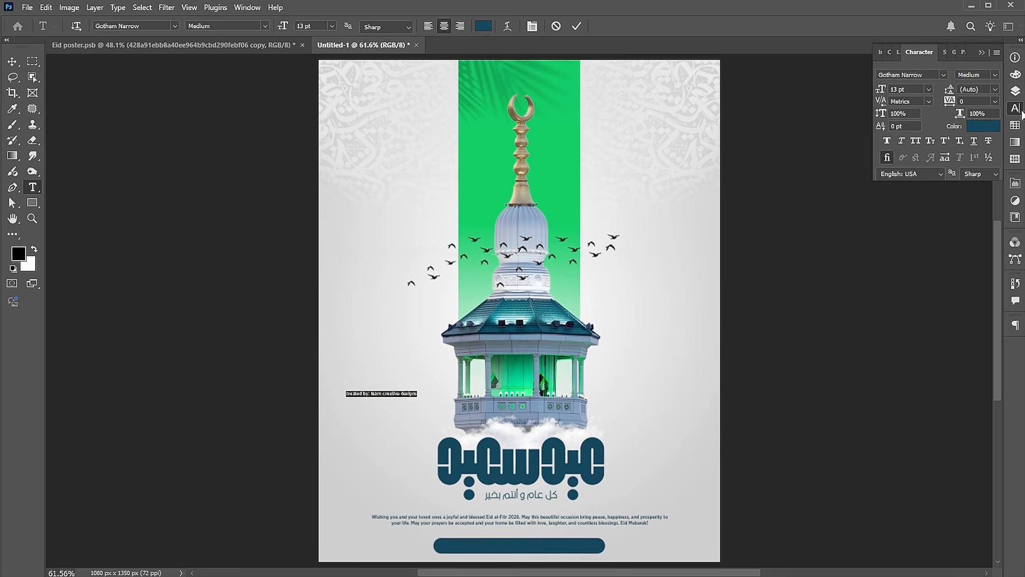
click(915, 141)
click(942, 102)
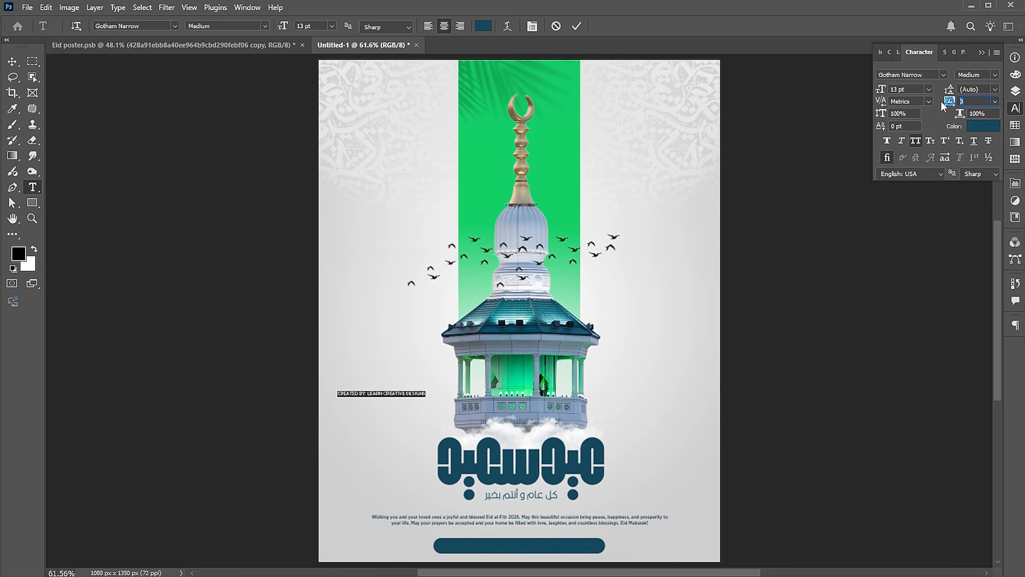
text(300)
key(Return)
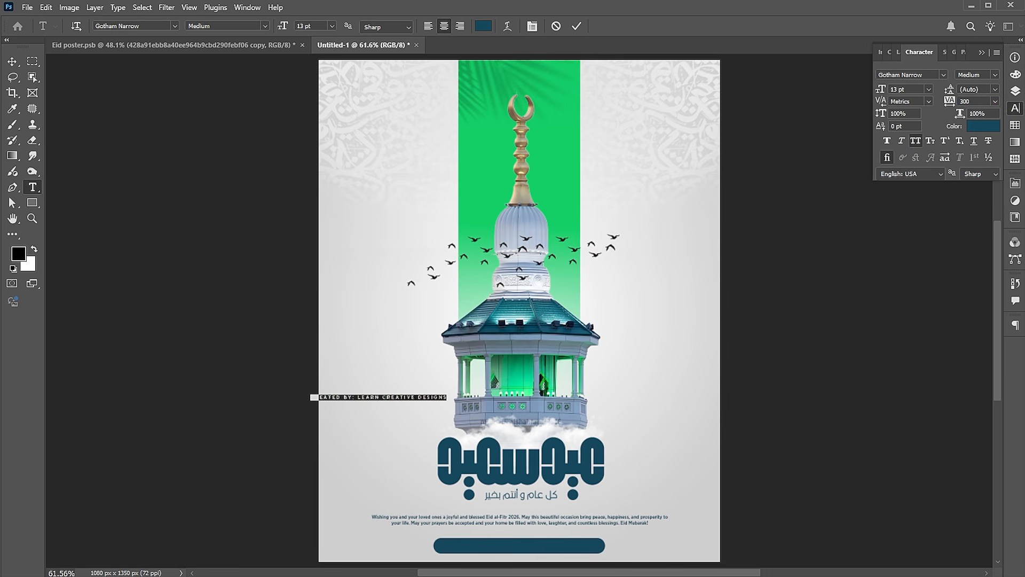
click(12, 62)
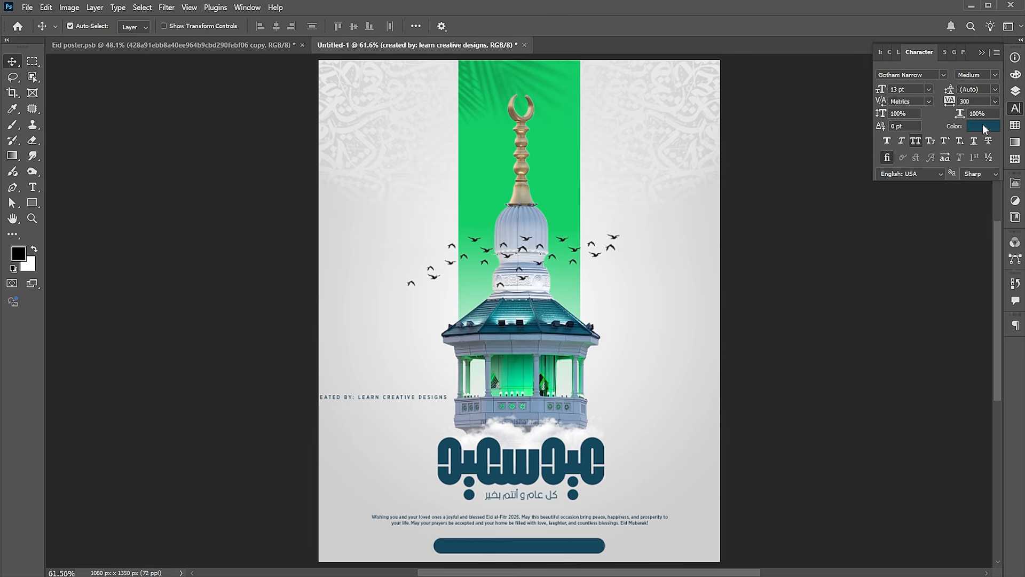
Colour the credit line white (ffffff) and move it onto the rounded teal bar
click(983, 125)
text(ffffff)
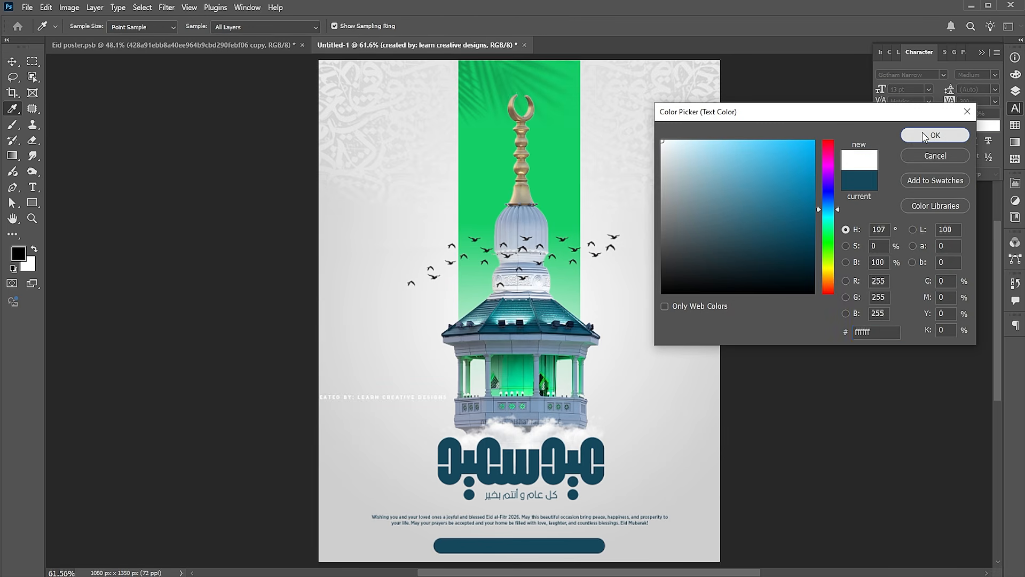
click(922, 133)
drag(426, 398, 566, 548)
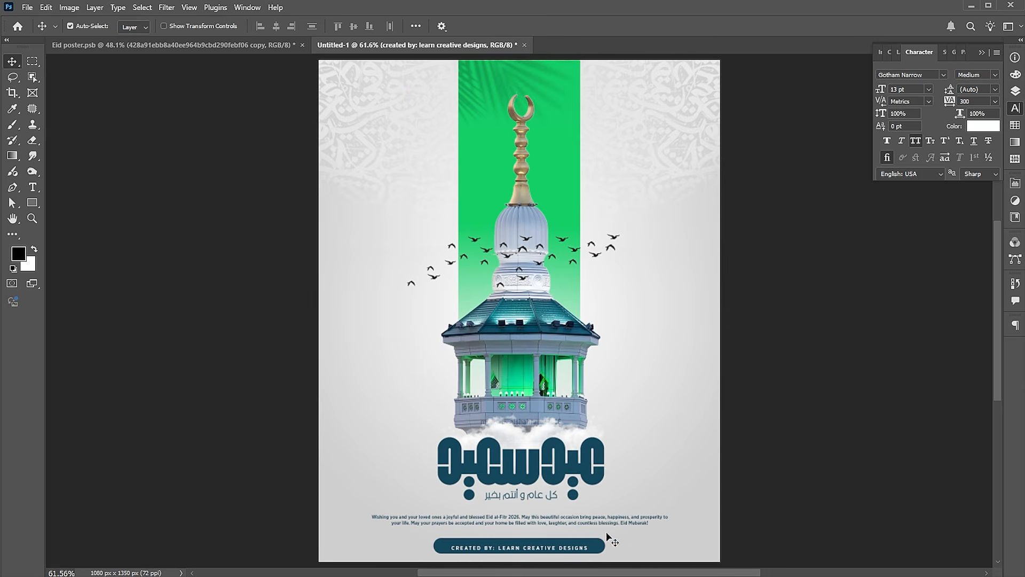
Scale the credit line up to about 115% so it fills most of the teal bar's width
key(ctrl+t)
drag(589, 543, 600, 539)
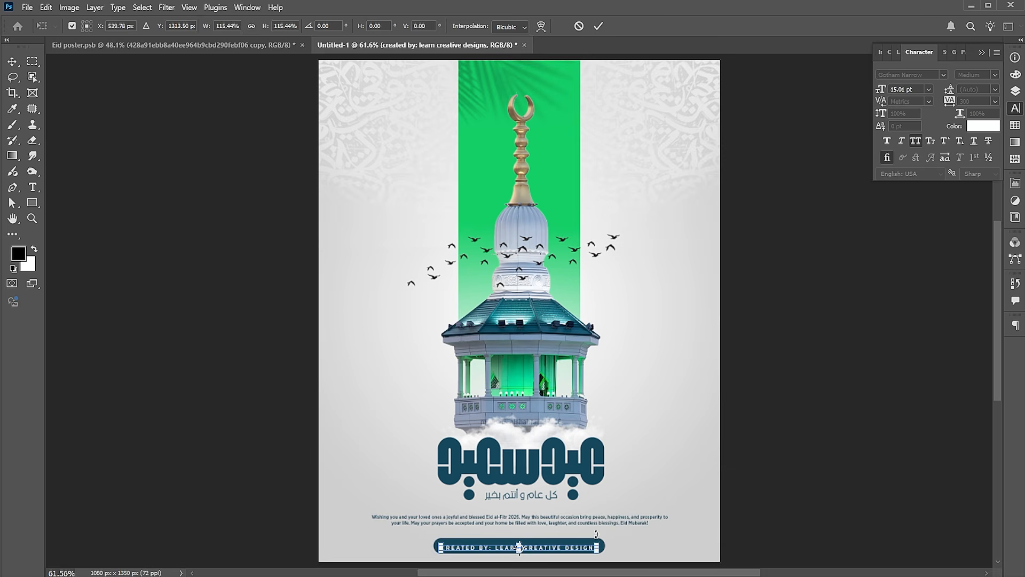
key(Return)
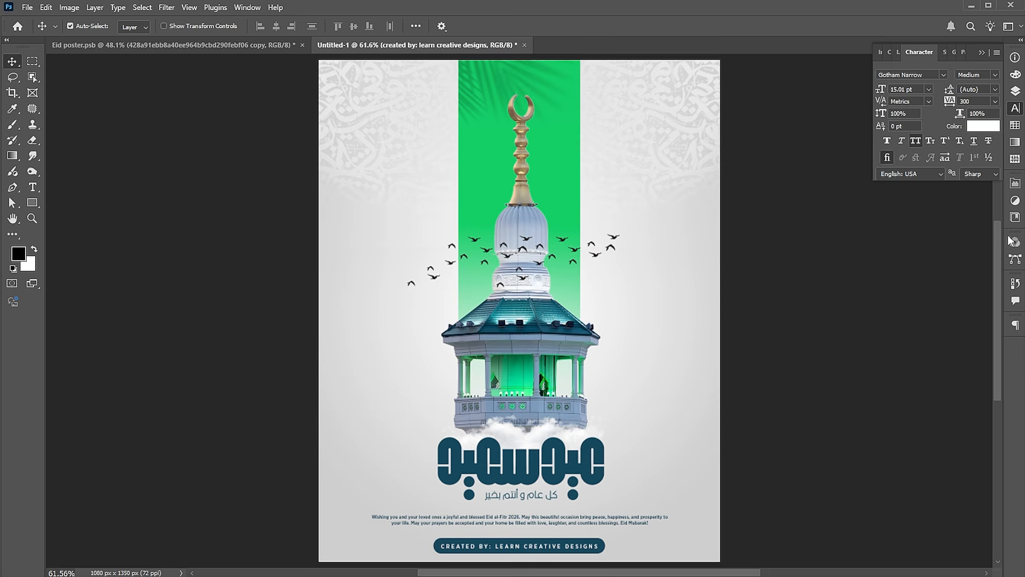
Add a solid colour fill layer in blue 00a3cc above the credit text and set its blend mode to Hue
click(1015, 92)
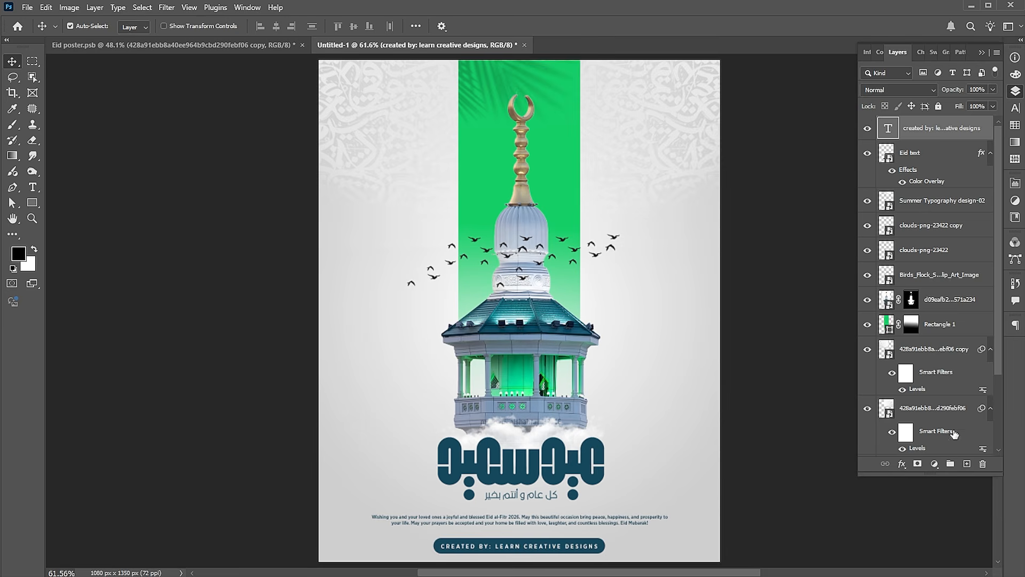
click(935, 464)
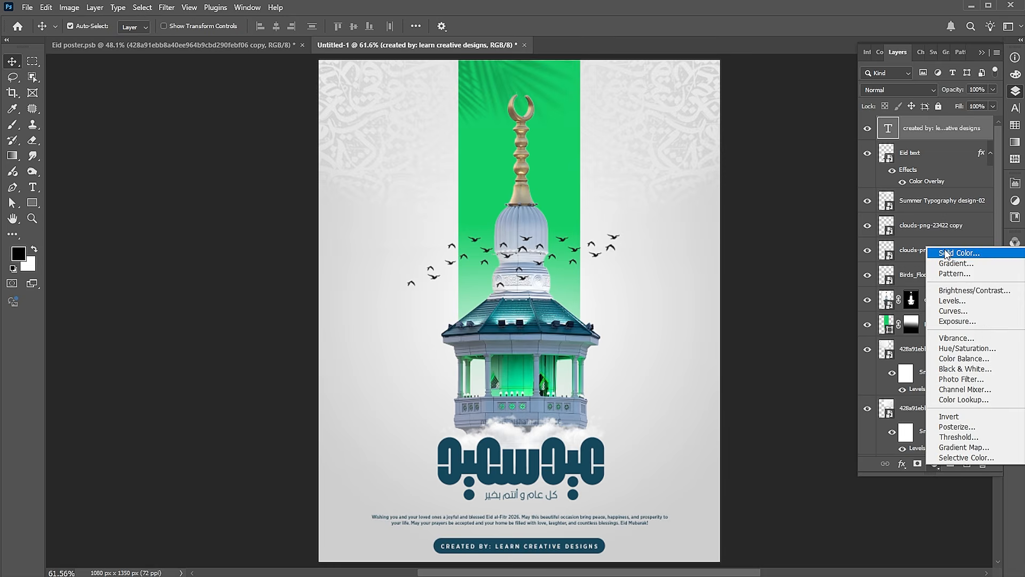
click(947, 254)
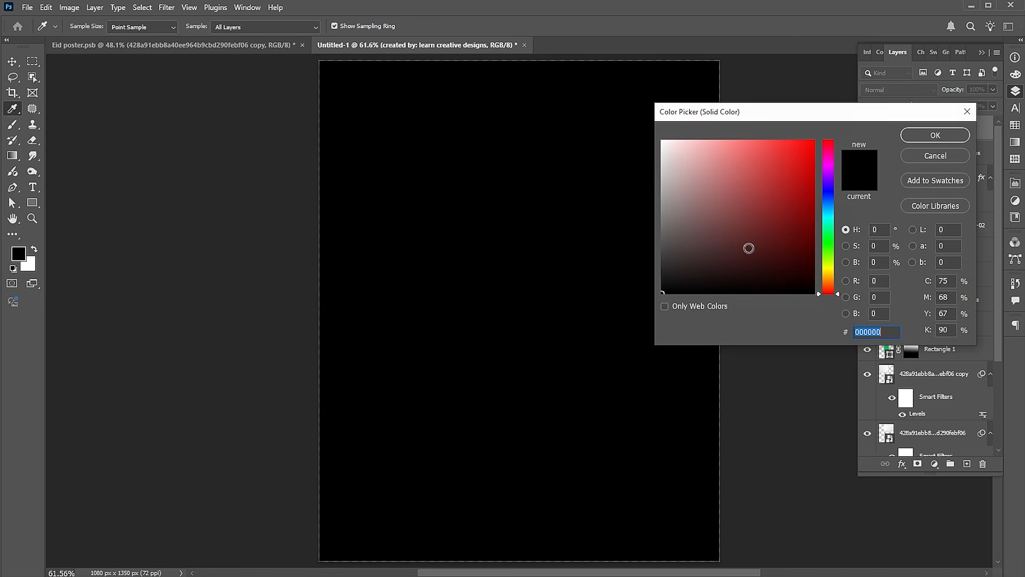
click(831, 211)
click(813, 171)
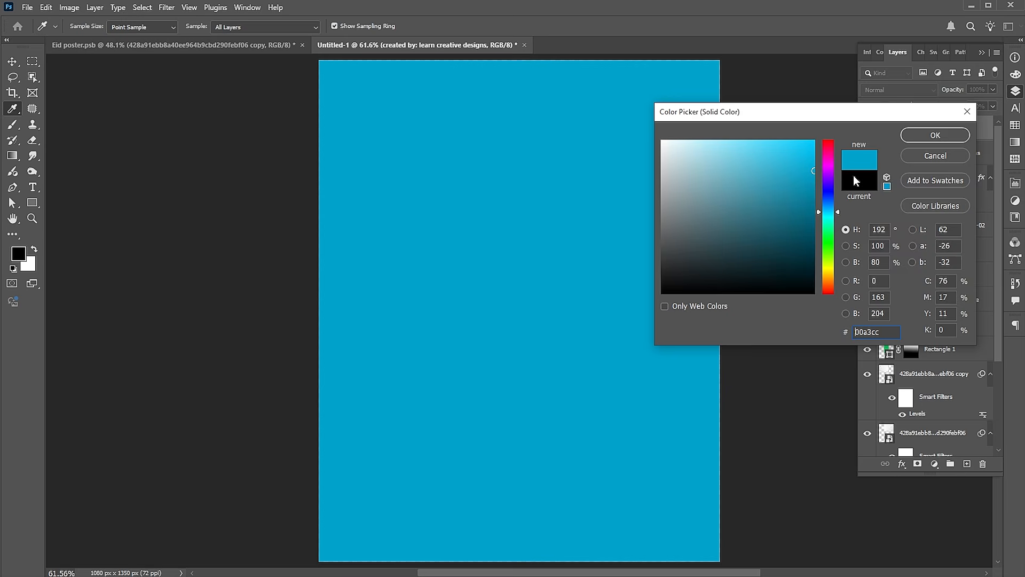
click(918, 136)
click(899, 86)
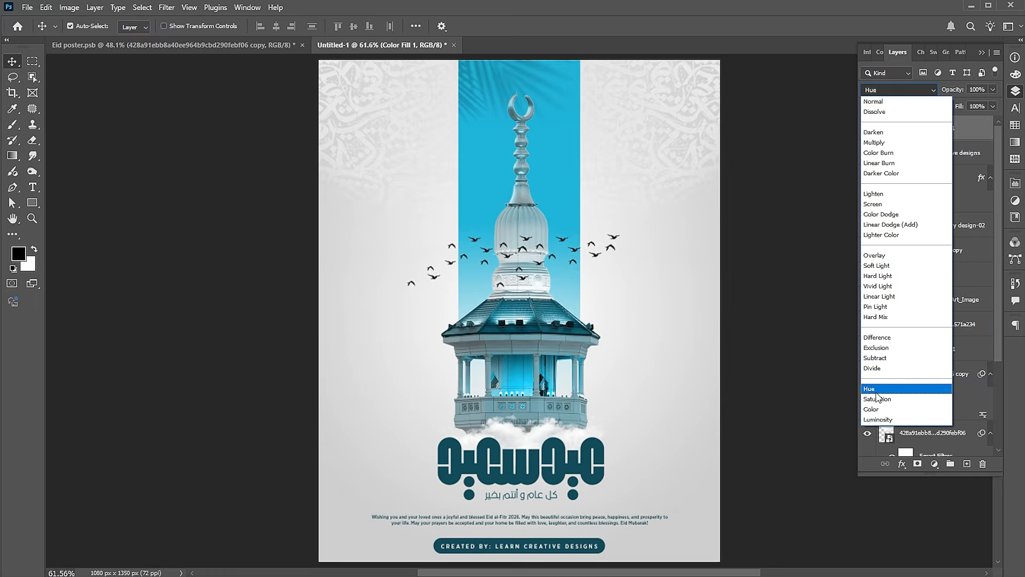
click(878, 390)
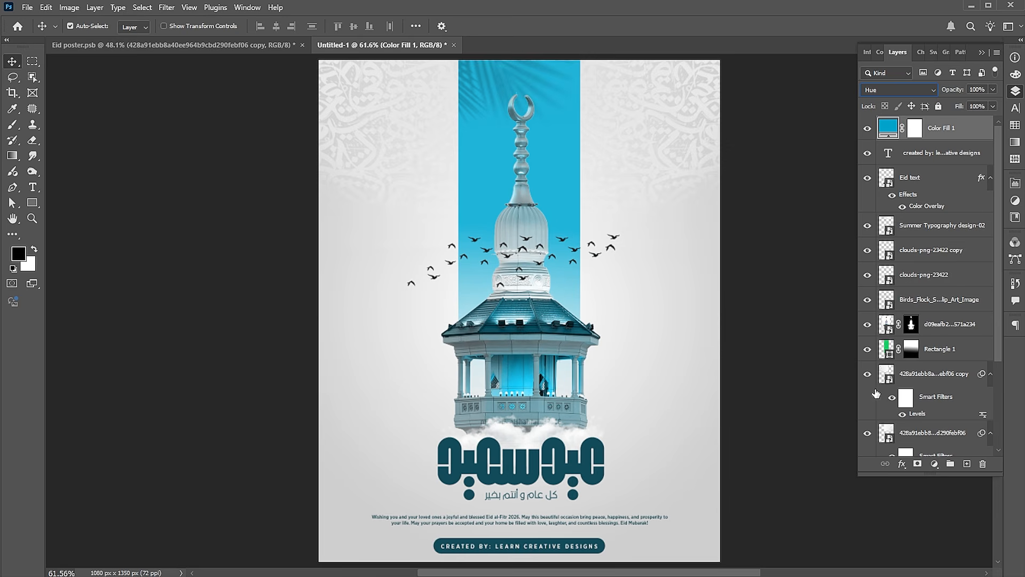
Change the colour fill layer to red and hide that layer
double_click(890, 132)
drag(839, 211, 834, 138)
click(935, 135)
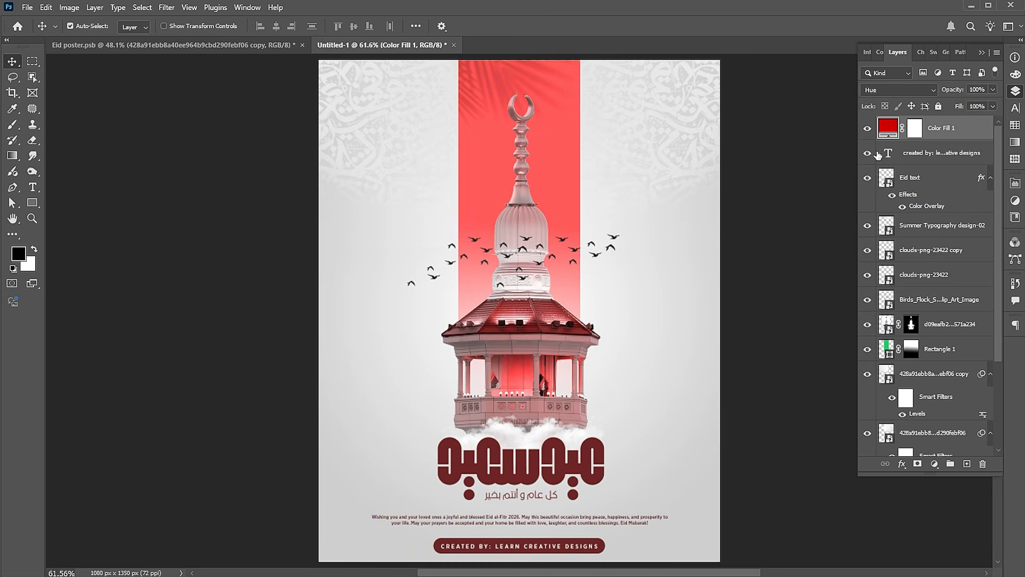
click(868, 129)
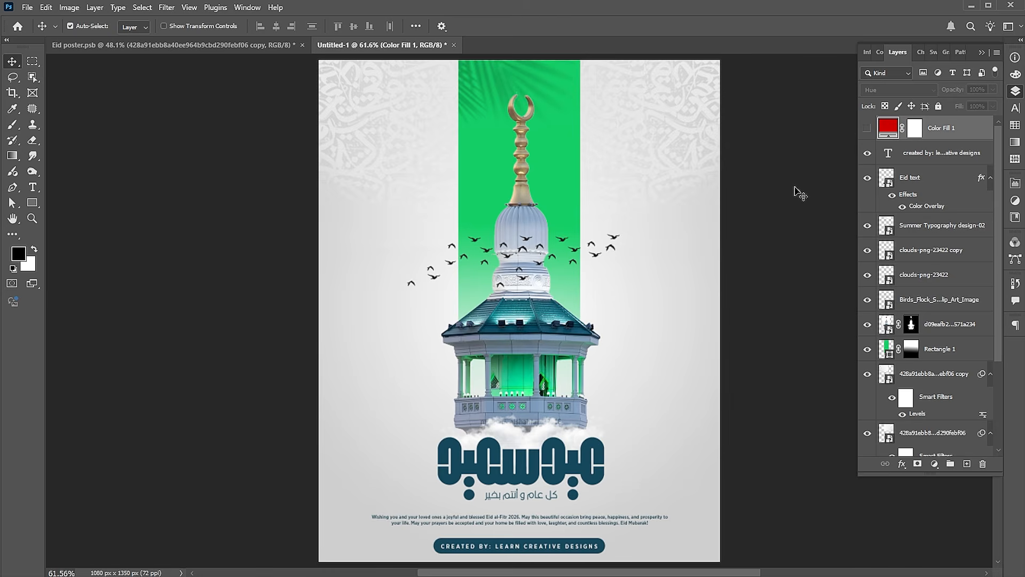